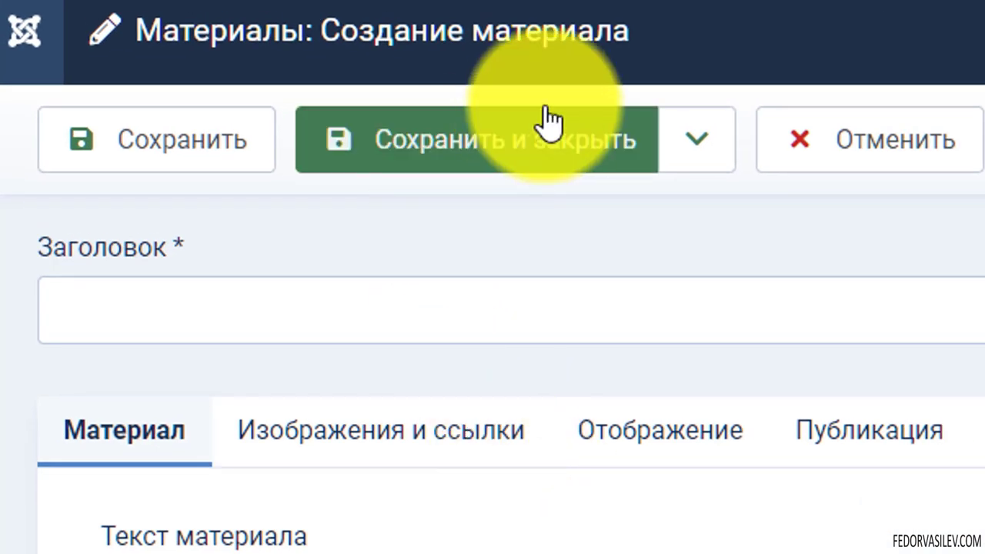
- Set the new article's category to демо and switch it to тест
drag(612, 42, 461, 39)
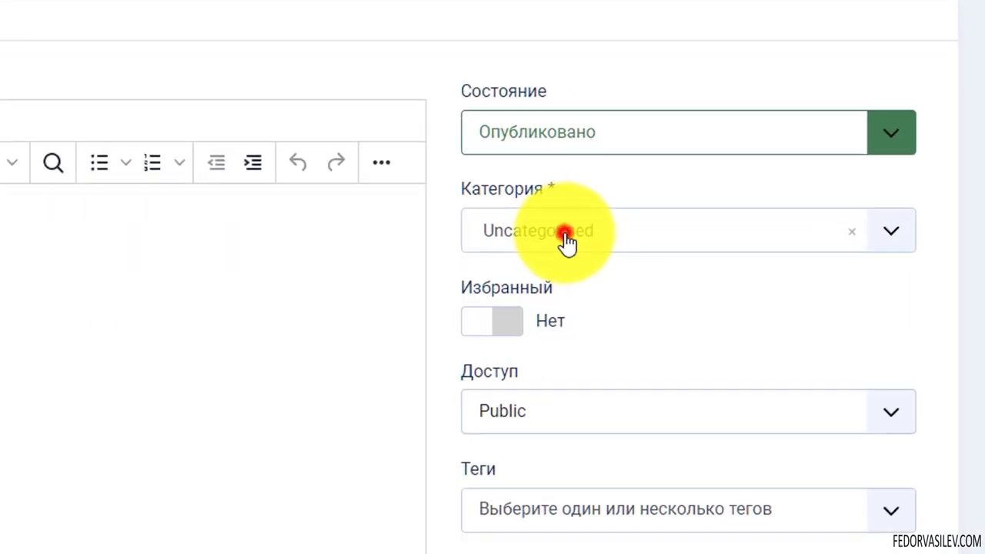
click(565, 240)
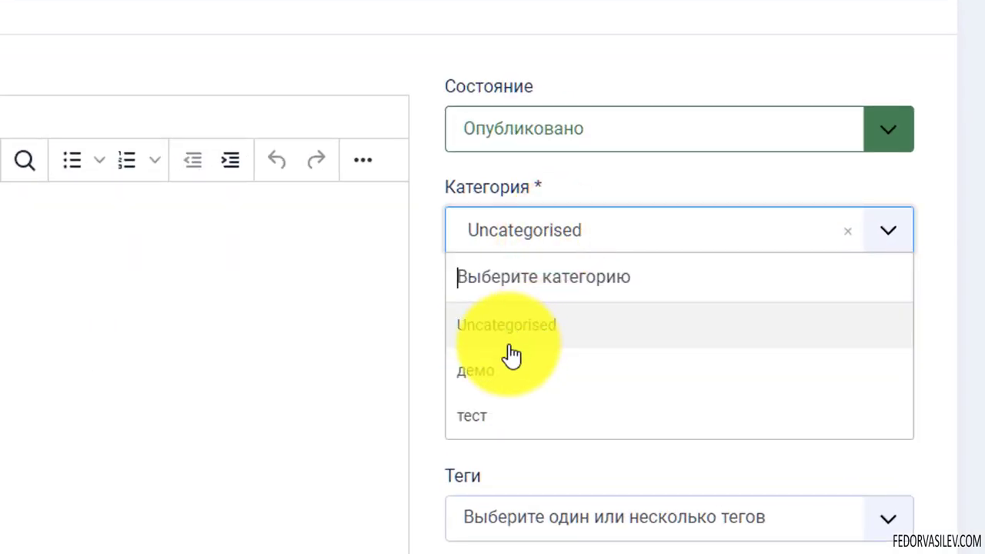
click(488, 373)
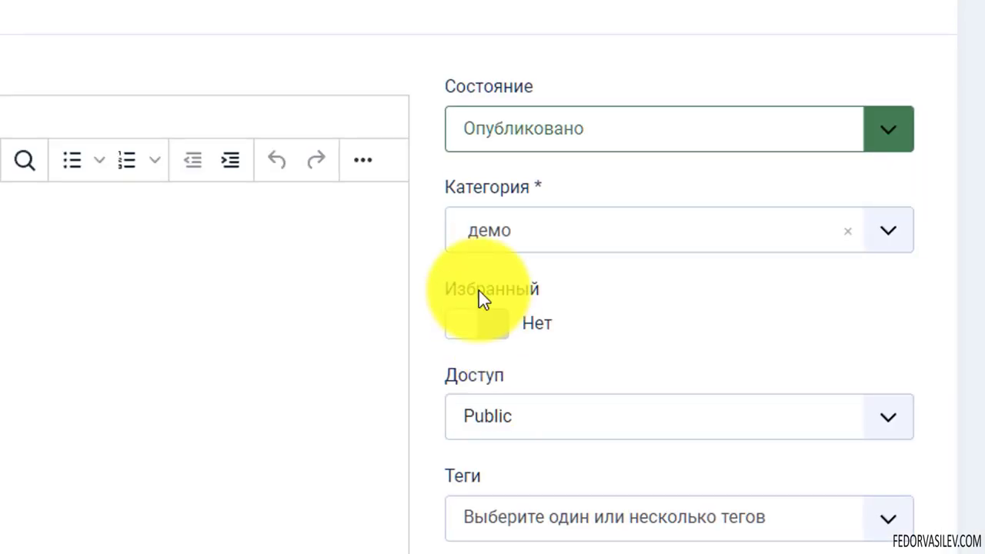
click(532, 234)
click(513, 410)
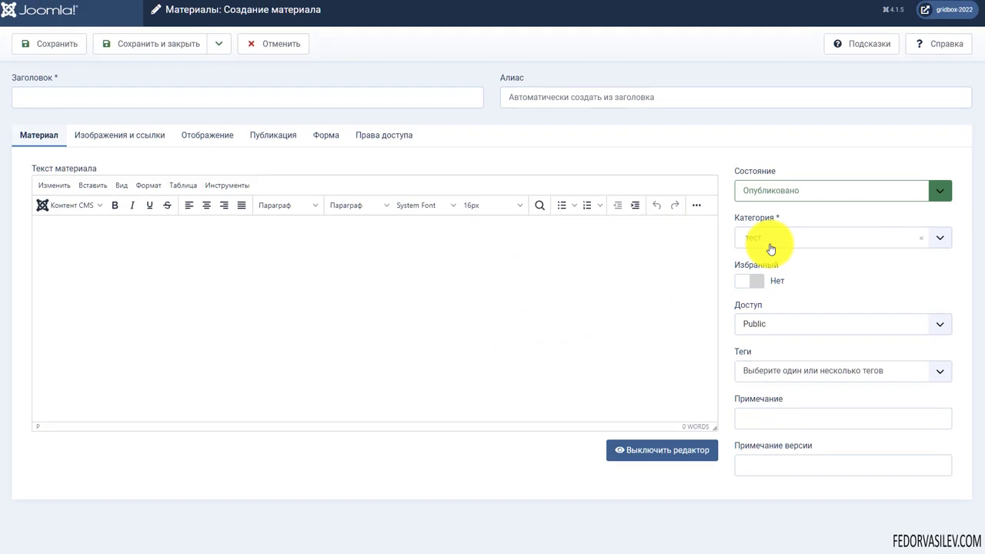
- Switch the new article's category to демо and back to Uncategorised
click(772, 238)
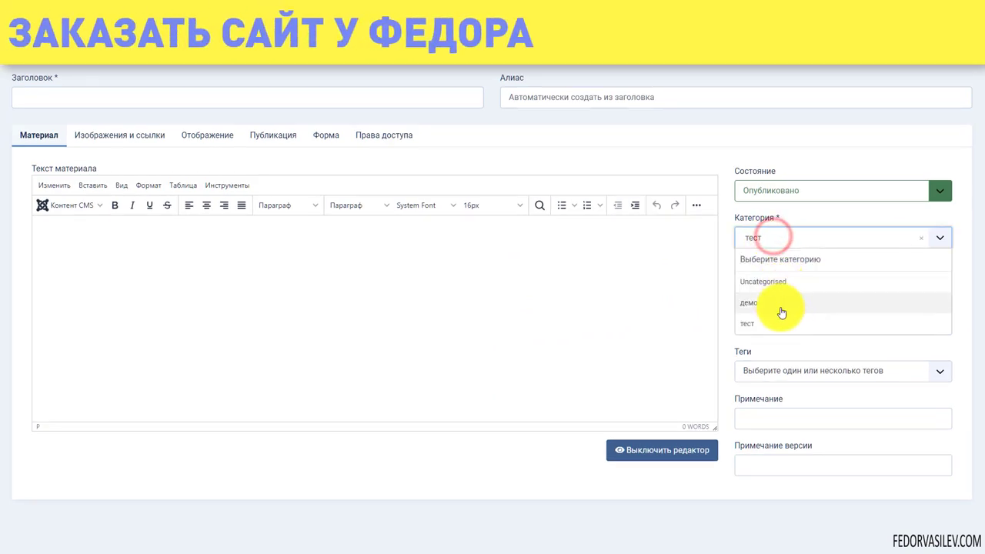
click(754, 303)
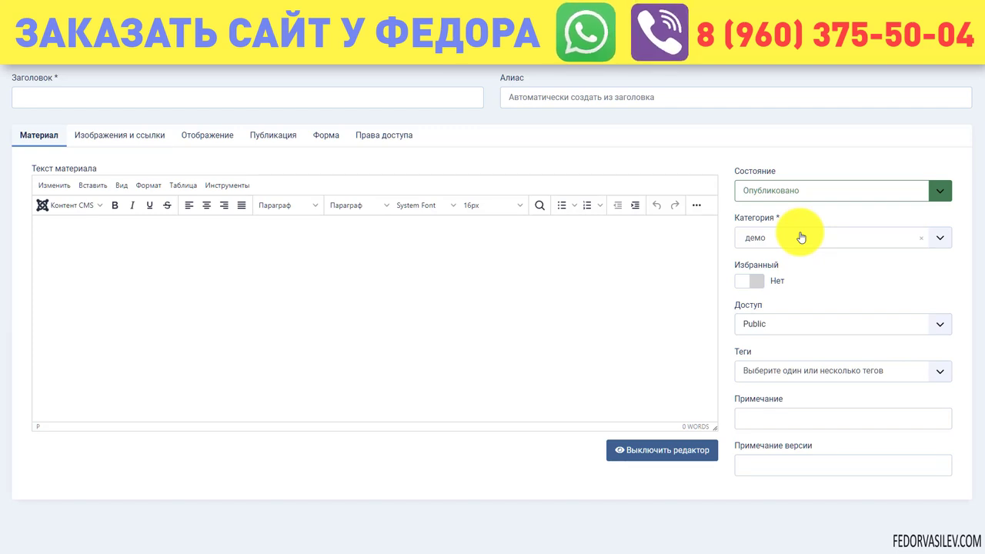
click(799, 239)
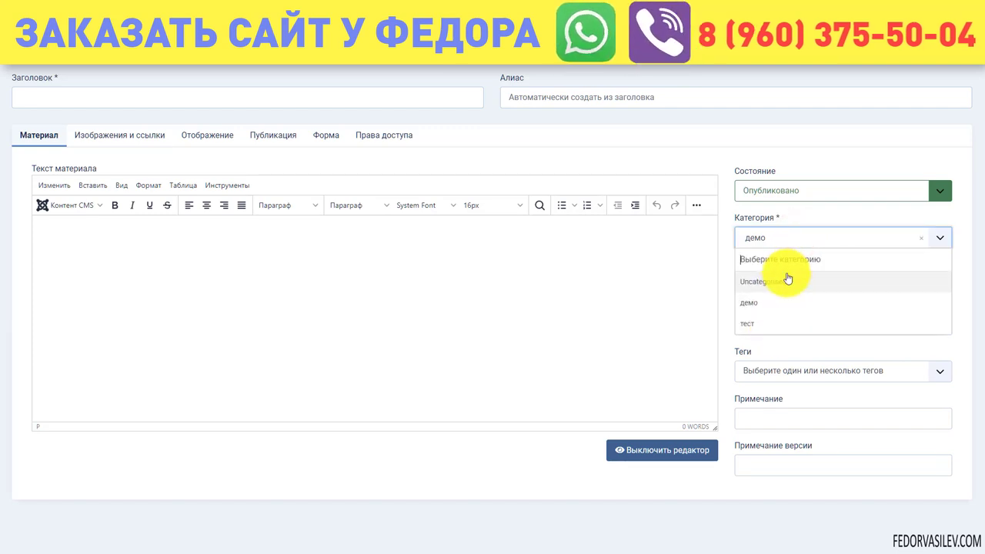
click(782, 279)
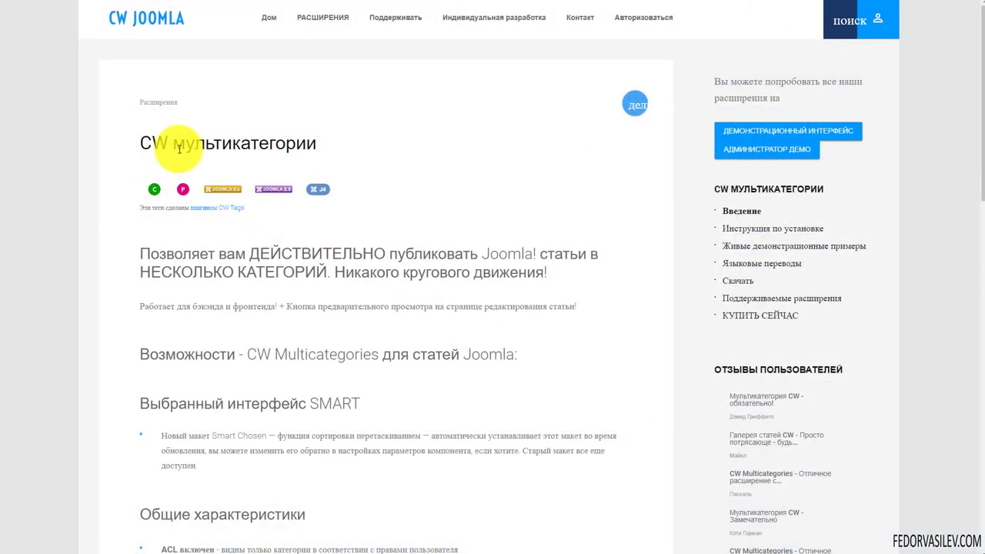
- Review the CW Multicategories extension's overview and its breadcrumbs feature on the CW Joomla product page
drag(179, 148, 413, 156)
click(415, 156)
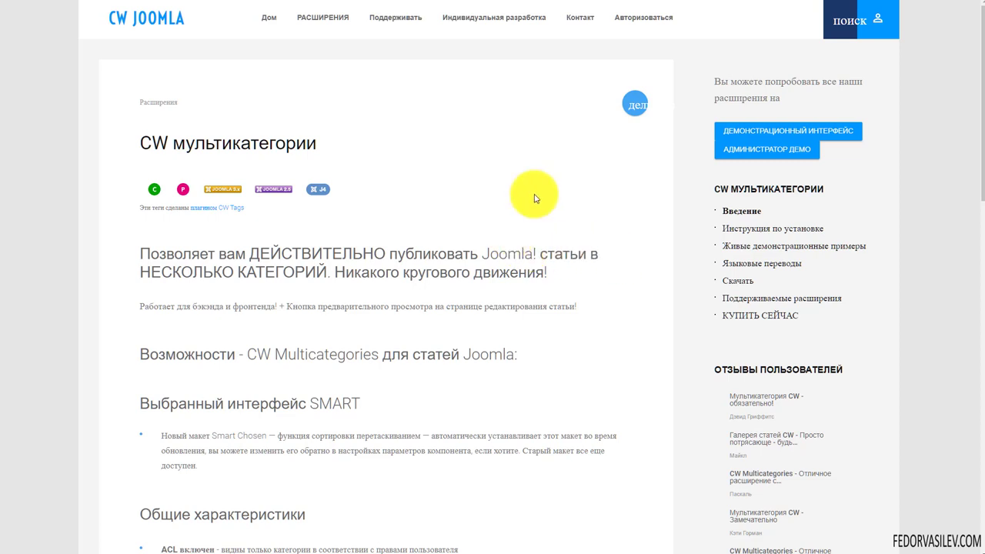
scroll(531, 199, down, 3)
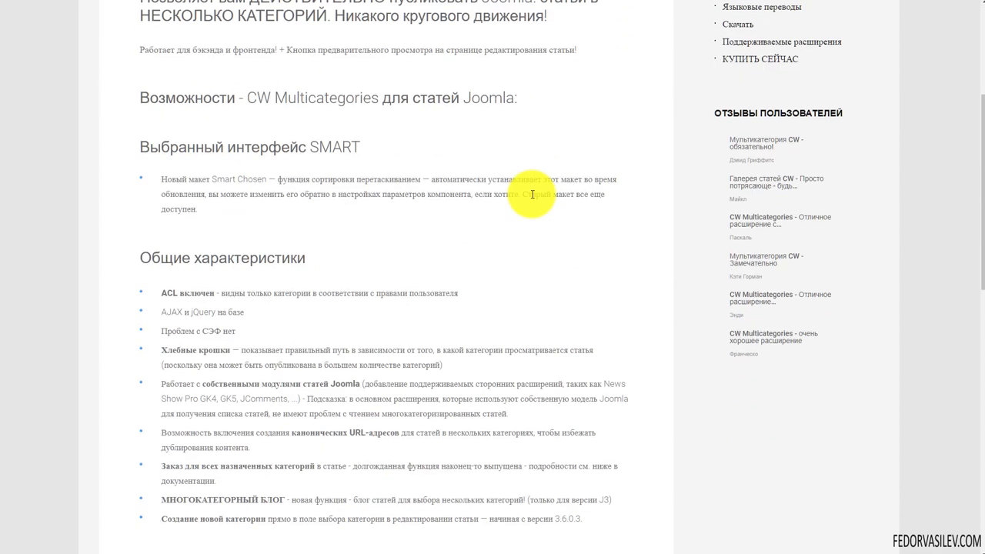
scroll(532, 195, down, 2)
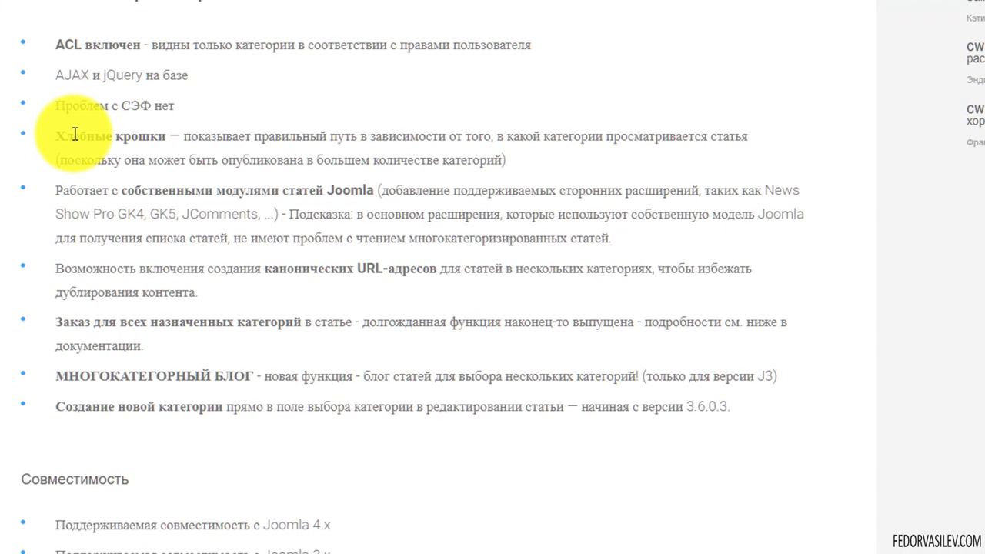
double_click(174, 180)
click(178, 179)
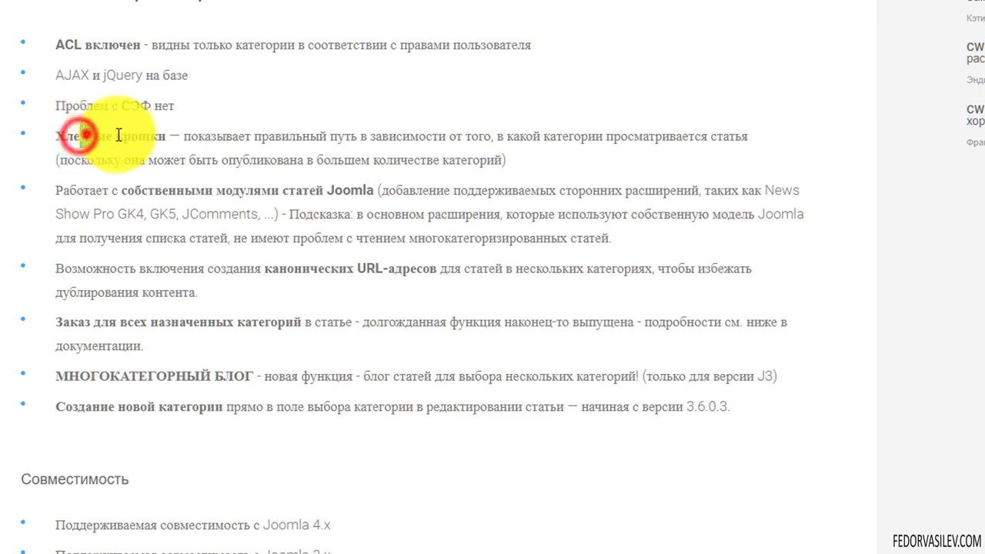
click(159, 135)
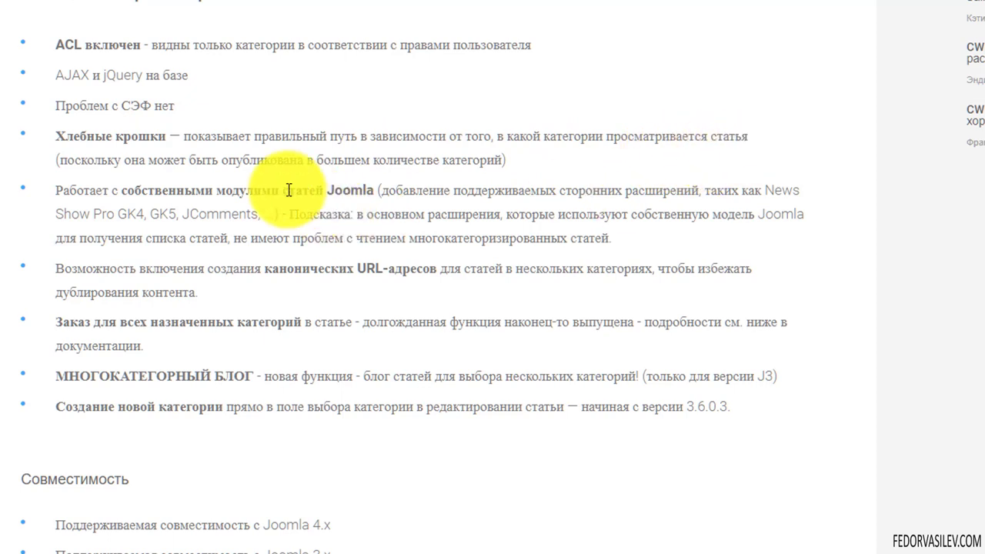
drag(489, 160, 86, 138)
- Examine which Joomla article modules and third-party extensions CW Multicategories supports, including News Show Pro GK4, GK5 and JComments
drag(185, 190, 381, 190)
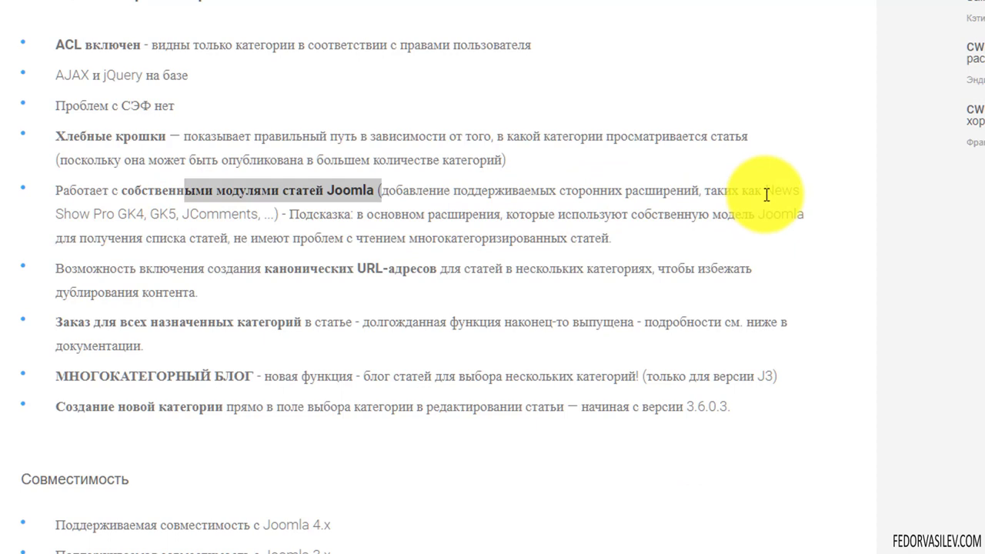
double_click(804, 190)
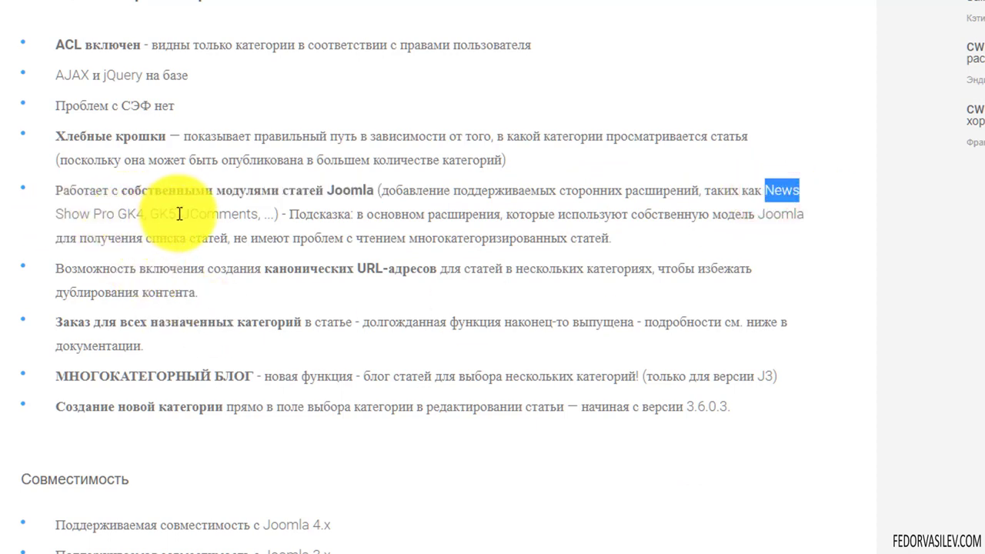
drag(179, 214, 764, 190)
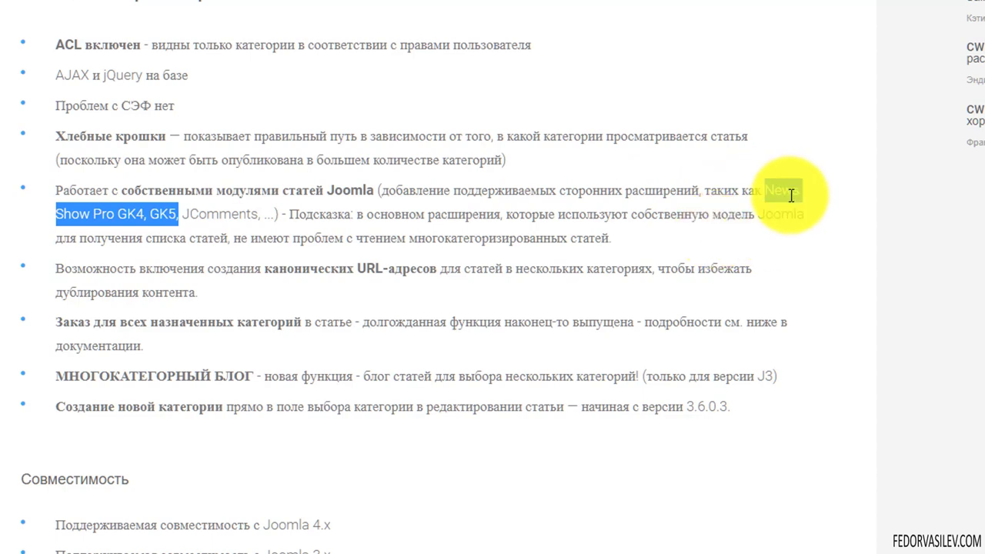
scroll(288, 269, up, 10)
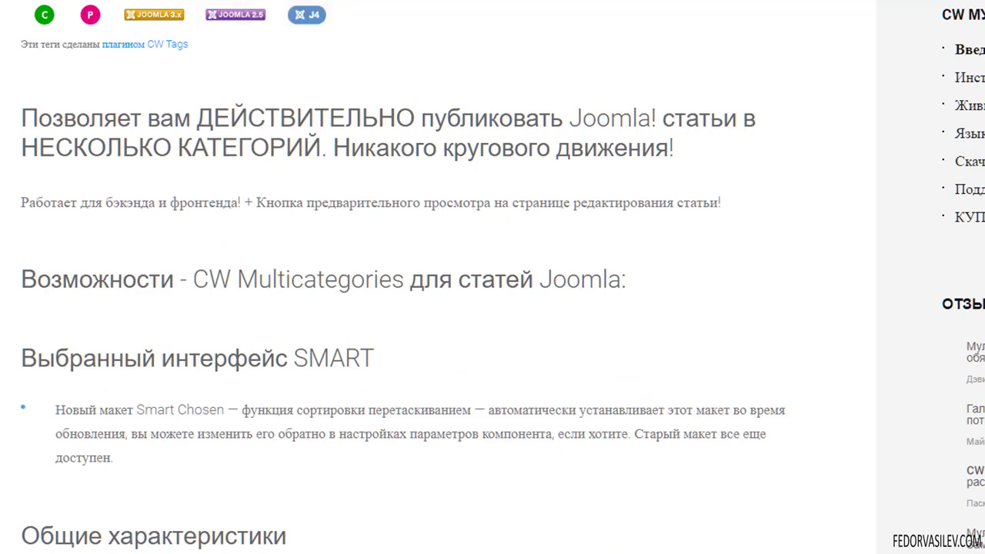
scroll(604, 132, down, 10)
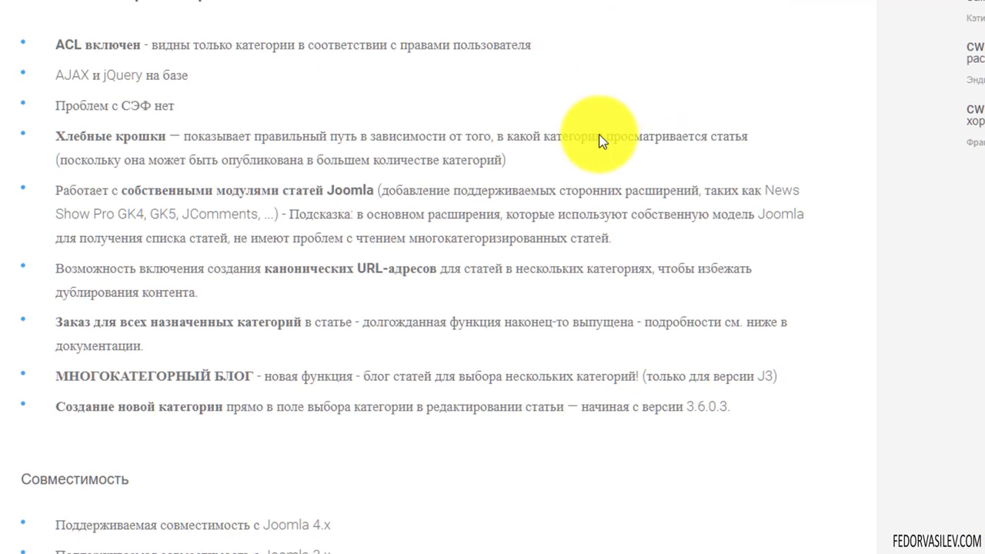
drag(74, 214, 259, 214)
click(169, 253)
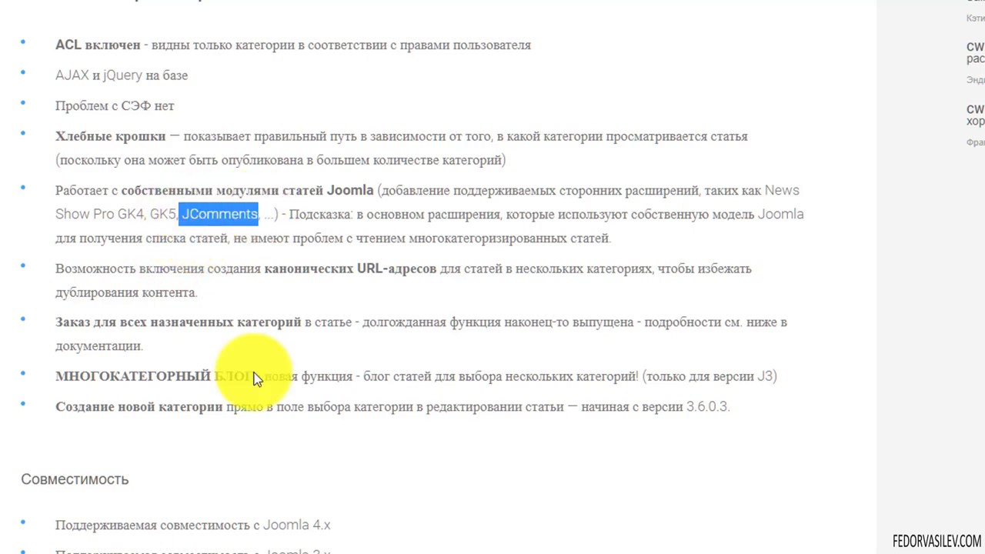
- Read the feature description about canonical URLs for articles placed in several categories
click(102, 272)
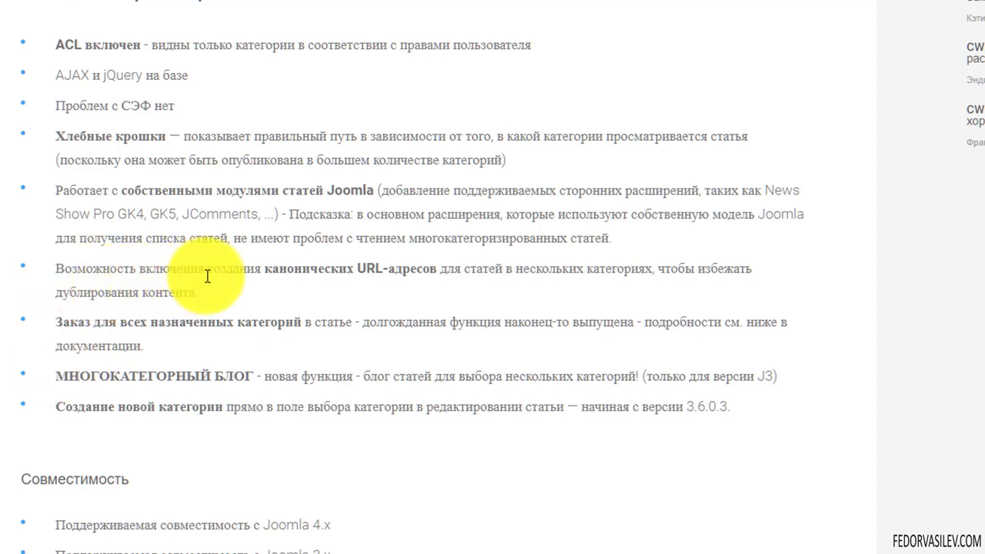
drag(273, 269, 644, 275)
drag(199, 293, 64, 269)
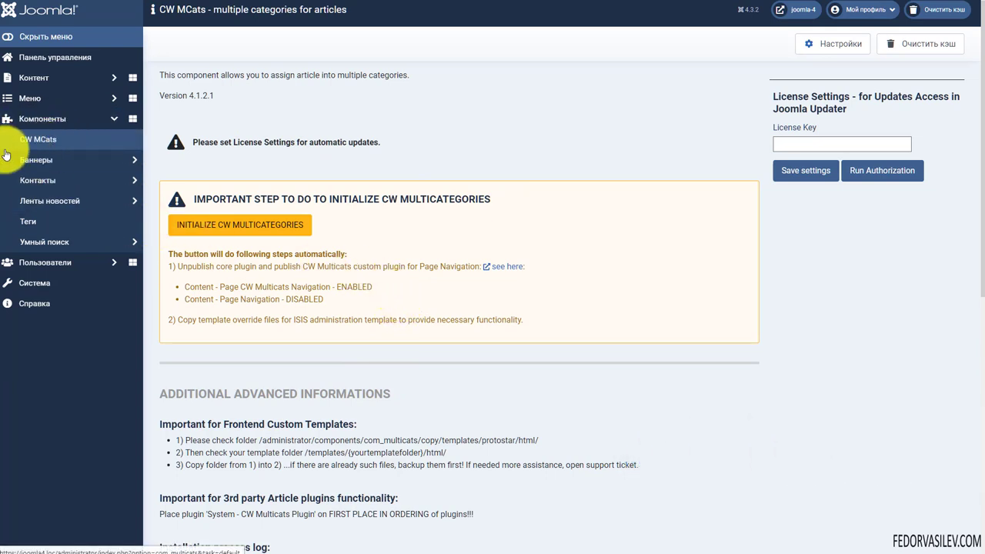
- Review the initialization instructions and additional information on the CW MCats component page in the Joomla admin
scroll(242, 197, down, 6)
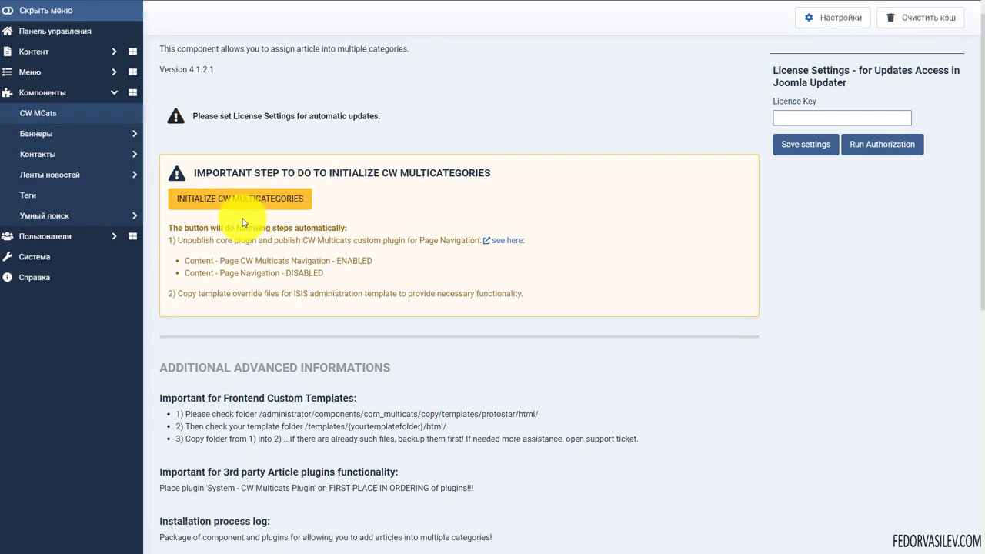
scroll(400, 396, up, 5)
scroll(392, 396, up, 2)
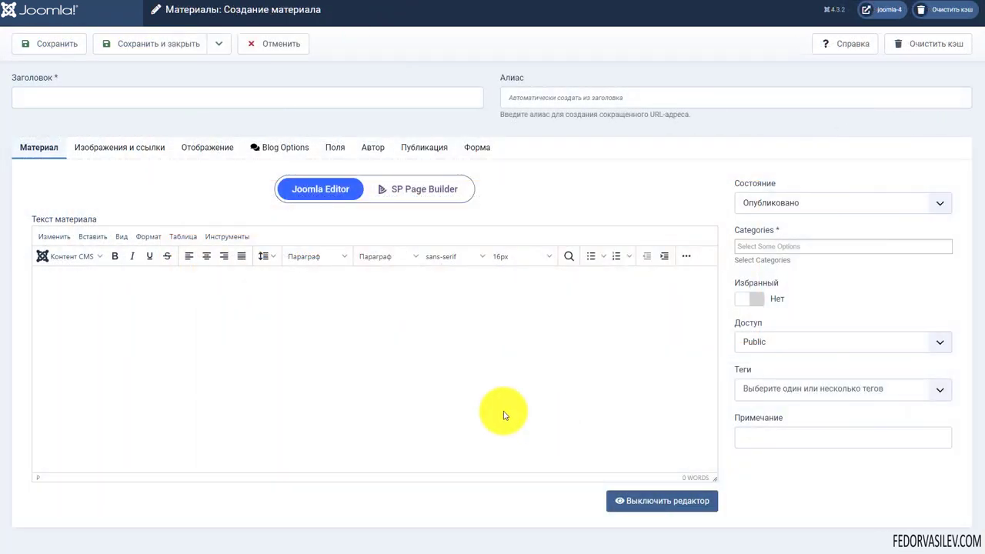
- Assign Uncategorised, Категория-1, Категория-1 (2) and Категория-1 (3) to the new article, and cancel its creation
click(769, 243)
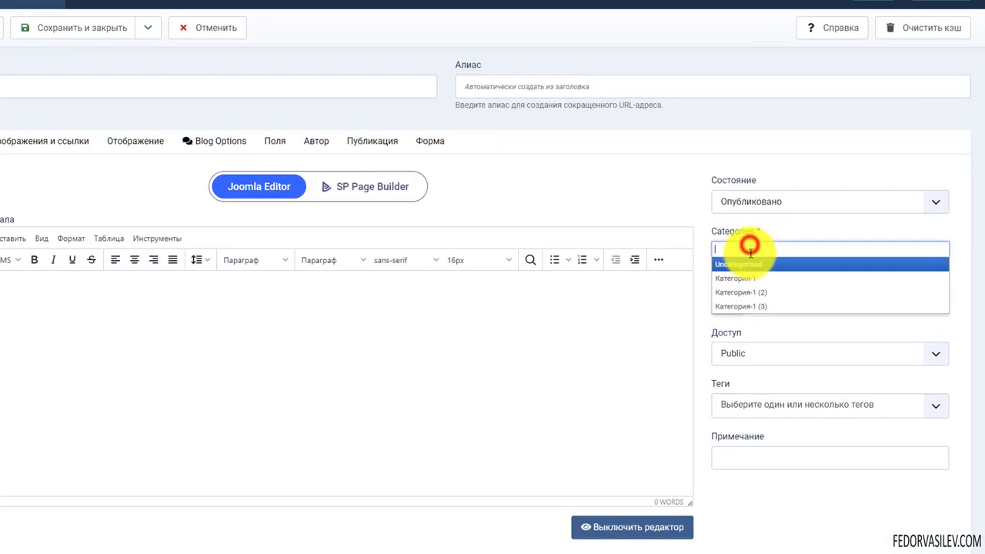
click(750, 264)
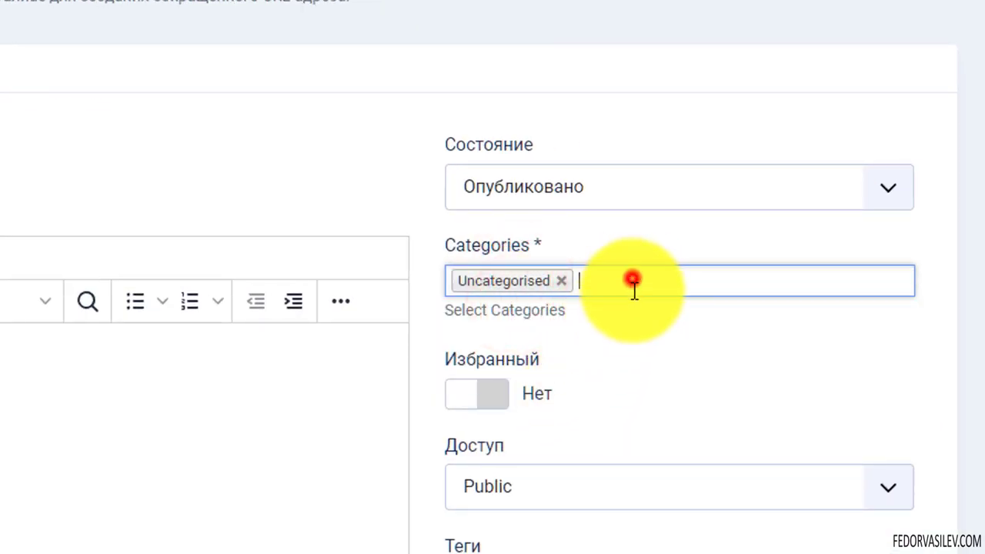
click(632, 282)
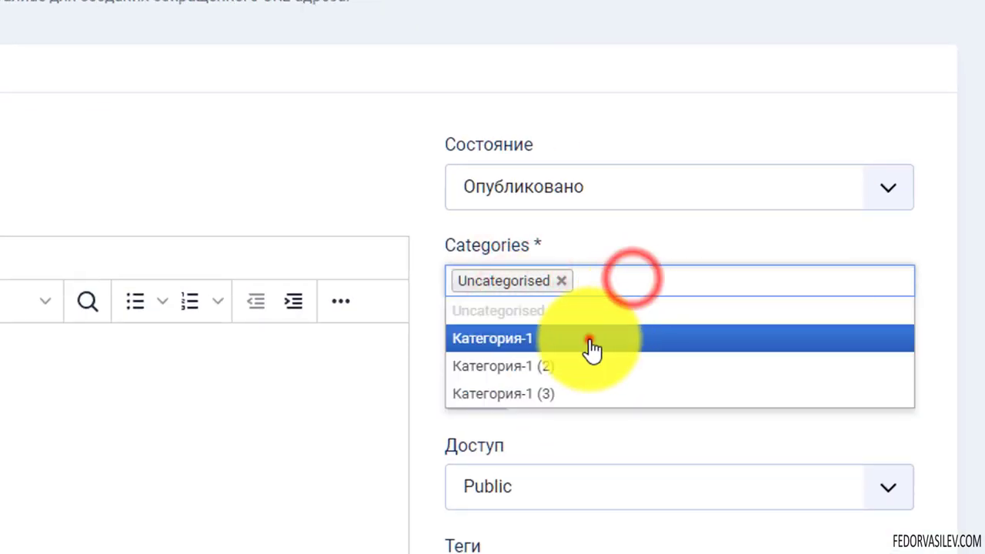
click(589, 338)
click(723, 281)
click(615, 366)
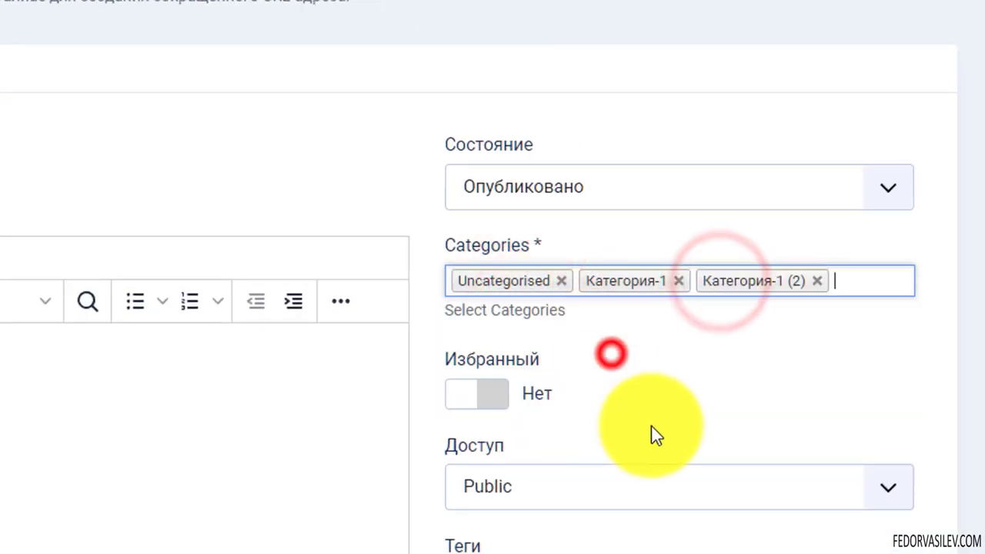
click(853, 280)
click(652, 391)
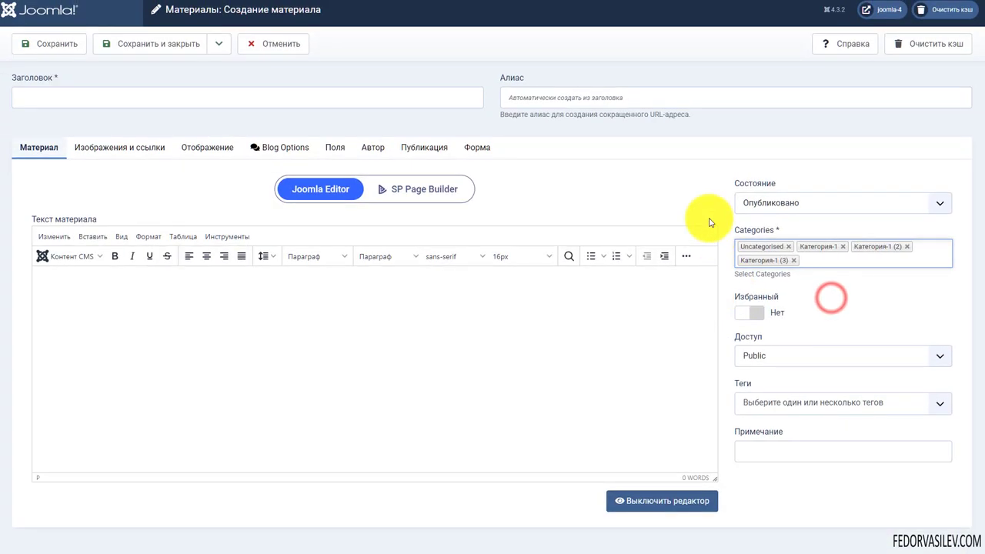
click(275, 48)
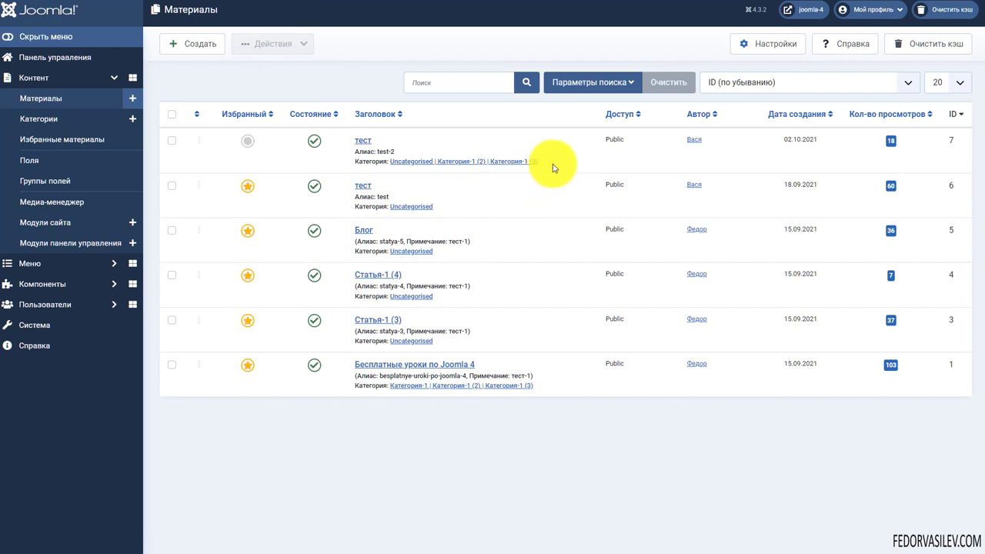
- Examine the categories listed for the тест article with alias test-2 and for Бесплатные уроки по Joomla 4
drag(552, 160, 385, 164)
click(499, 195)
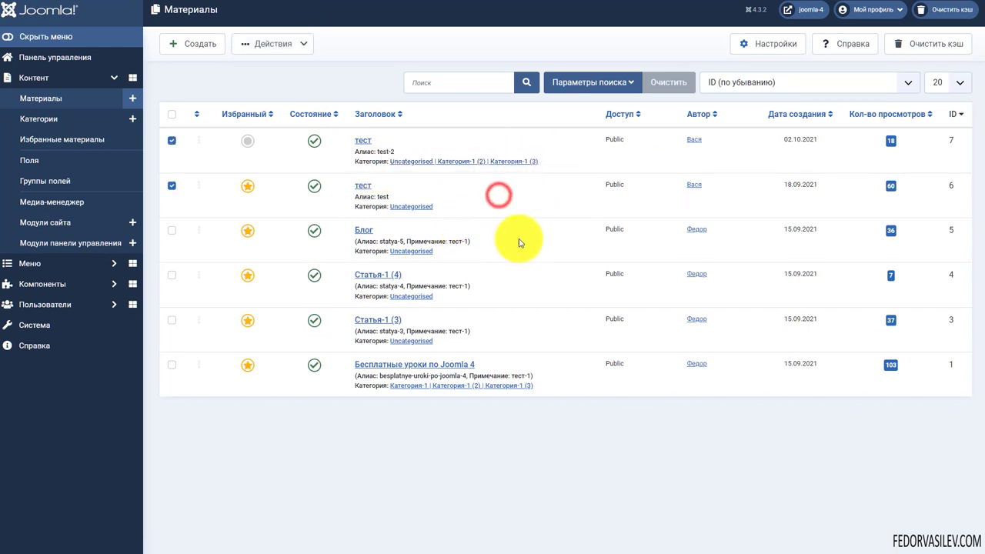
drag(543, 384, 387, 397)
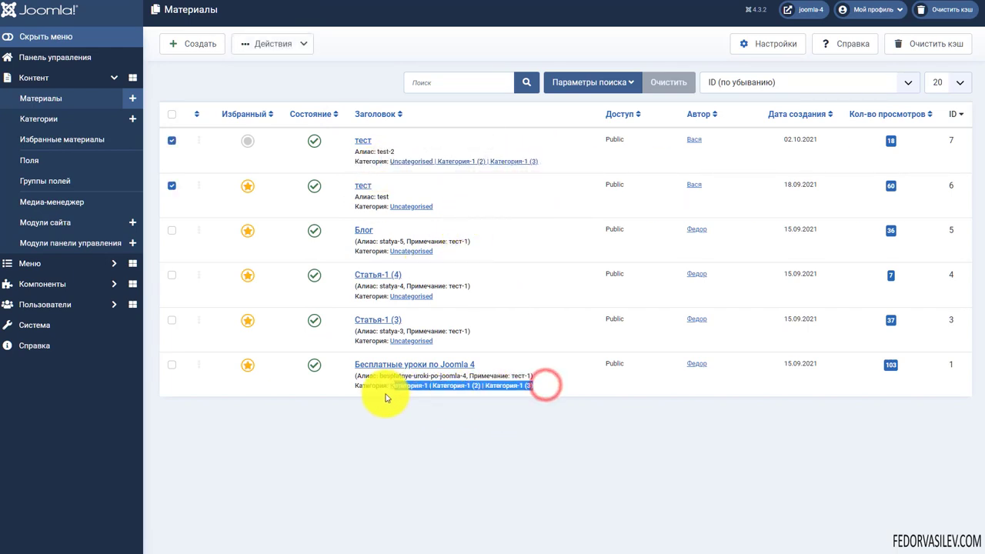
click(431, 433)
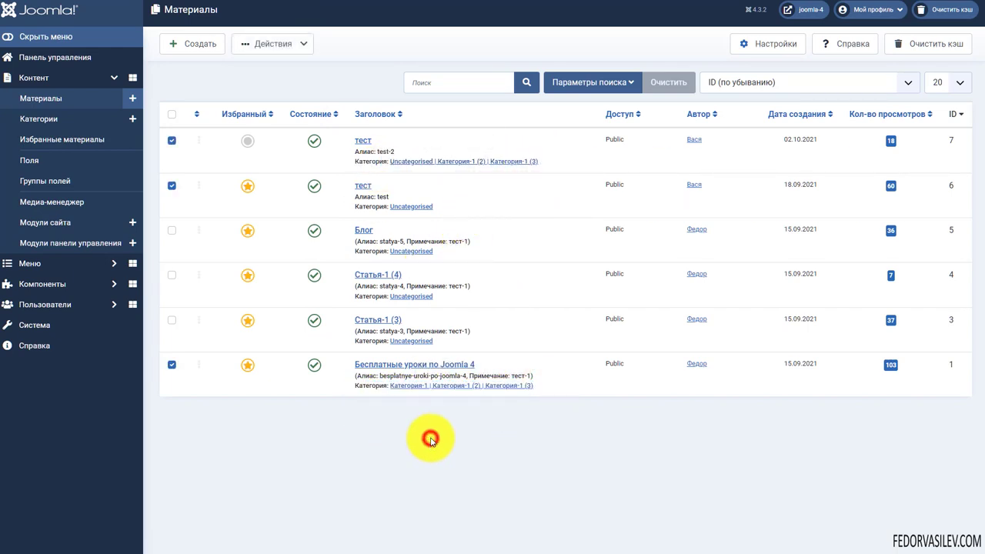
- Open the тест article with alias test-2, preview its assigned categories on the site, and close the preview
click(361, 145)
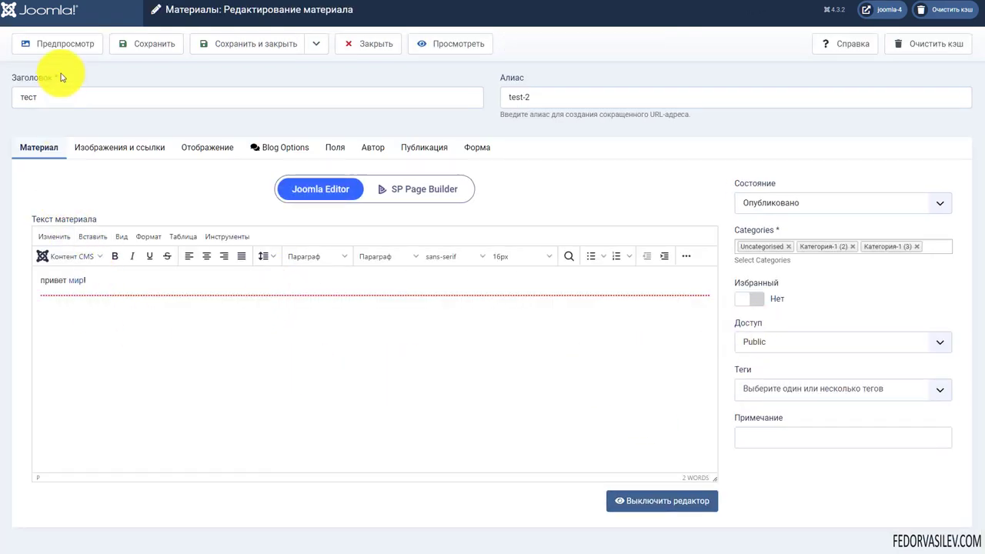
click(66, 48)
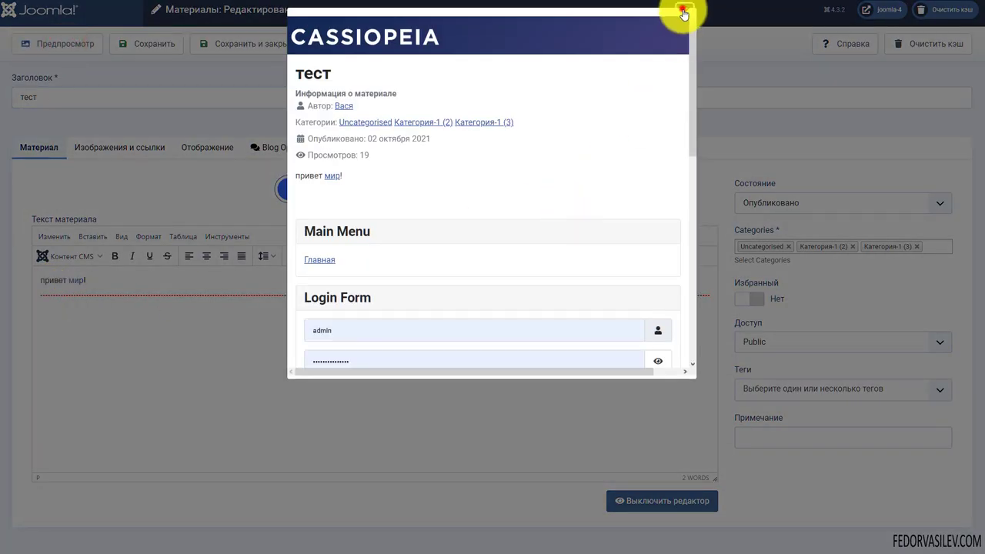
click(682, 12)
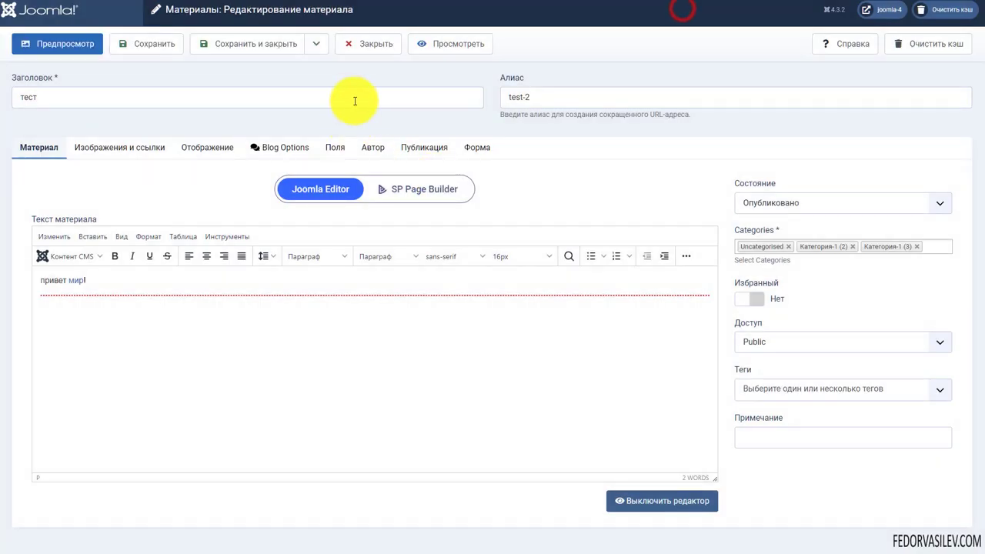
- Preview the тест article's site view once more and close the preview
click(453, 44)
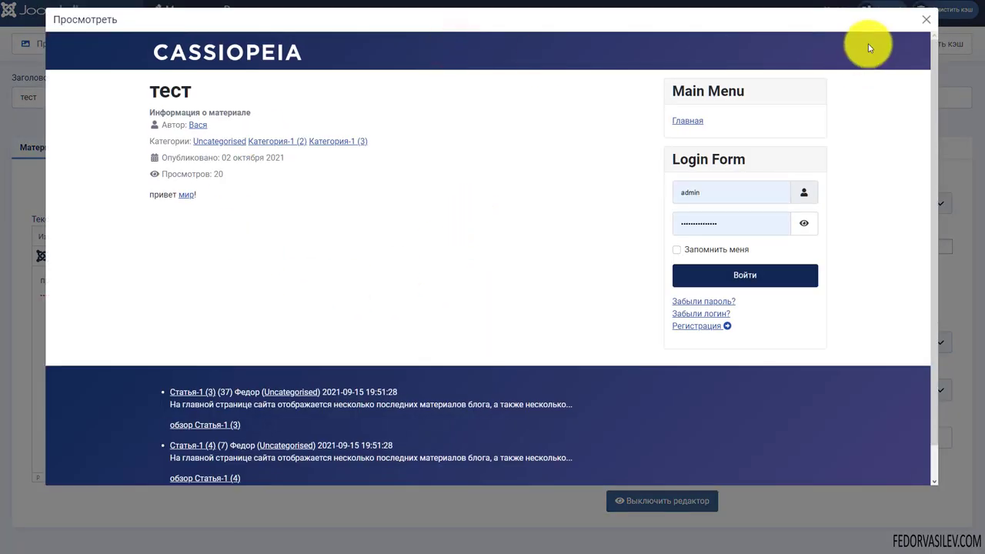
click(924, 22)
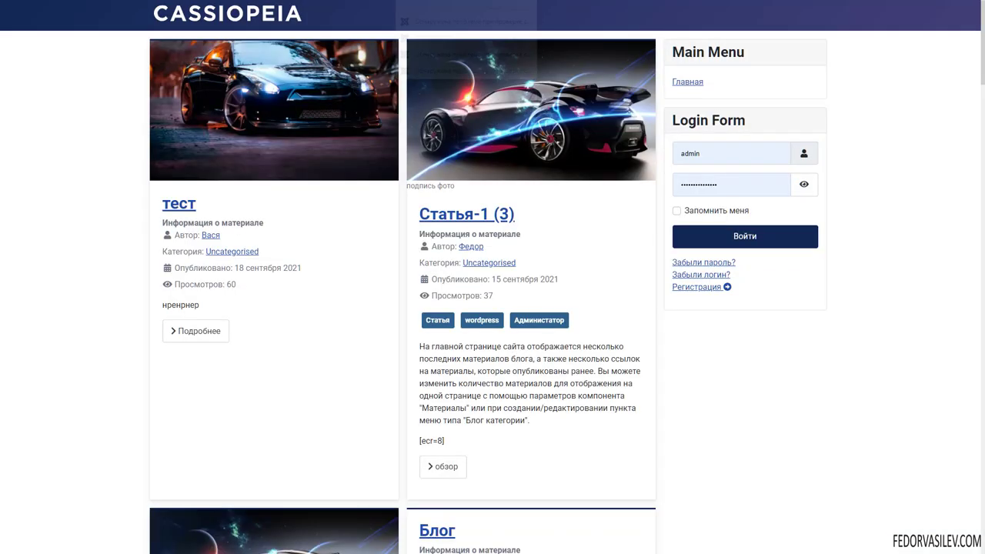
- Find Бесплатные уроки по Joomla 4 on the site's home page, open it, and examine its assigned categories
click(199, 203)
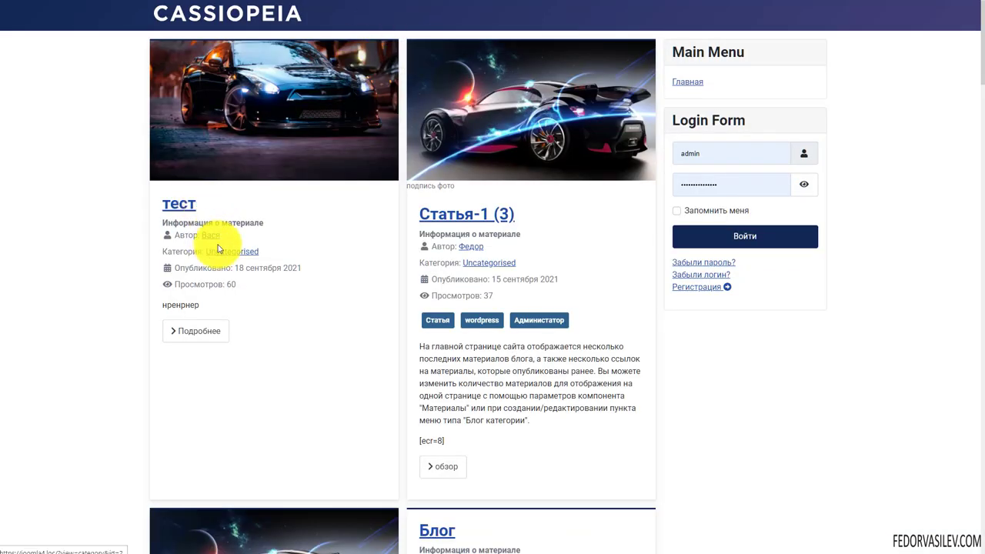
scroll(281, 194, down, 10)
scroll(282, 193, down, 3)
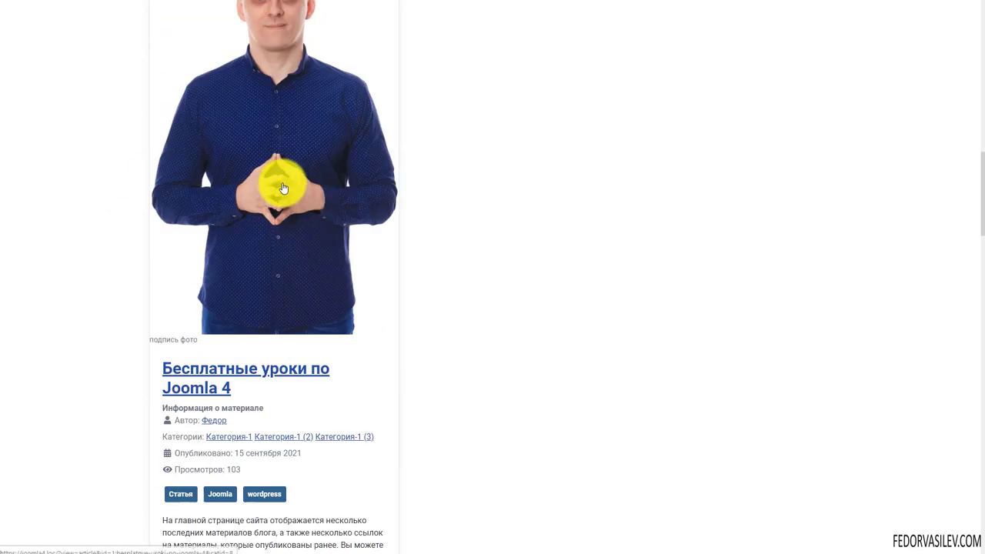
scroll(257, 182, down, 2)
drag(174, 266, 374, 265)
click(454, 315)
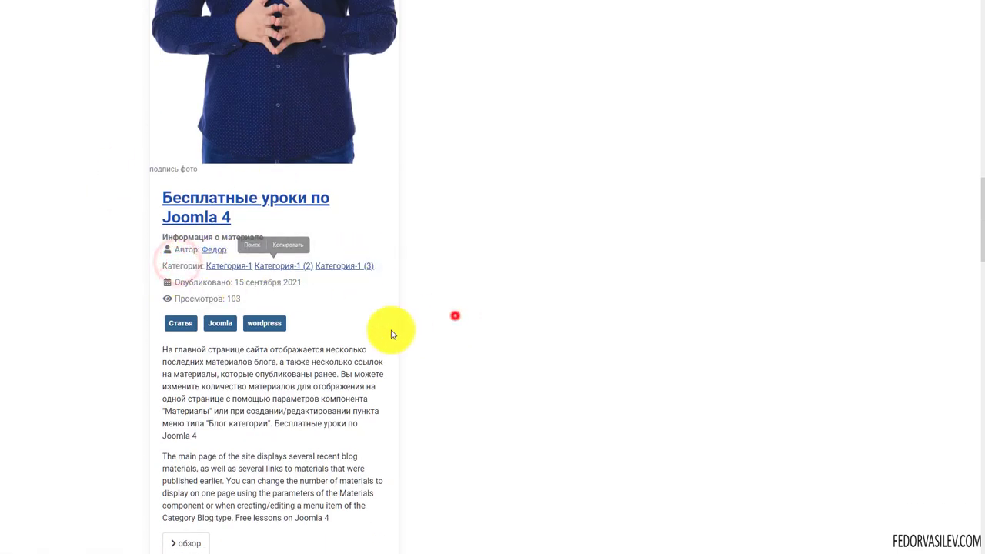
click(215, 199)
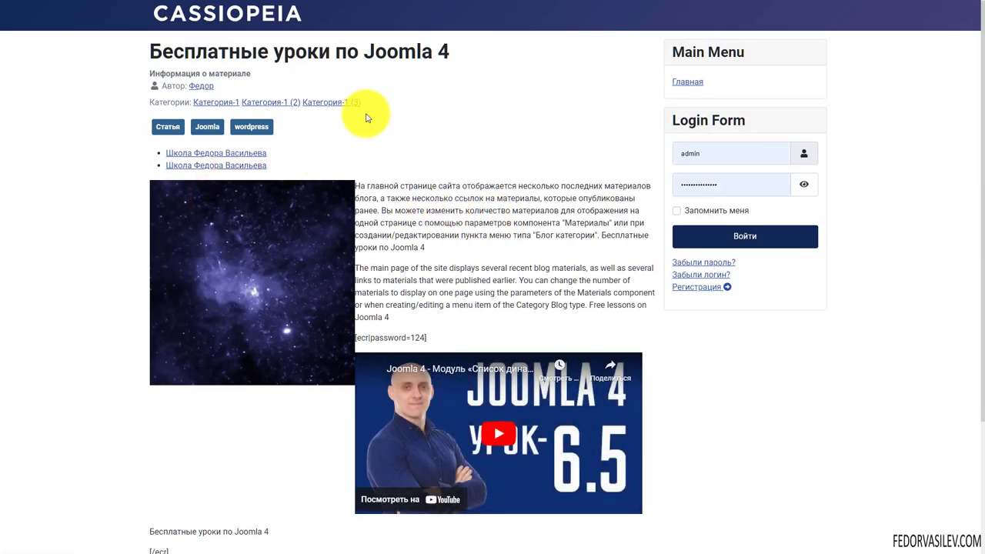
drag(365, 104, 208, 114)
click(446, 143)
- Open the Категория-1 (3) page from the article's category links and examine which articles it lists
click(315, 104)
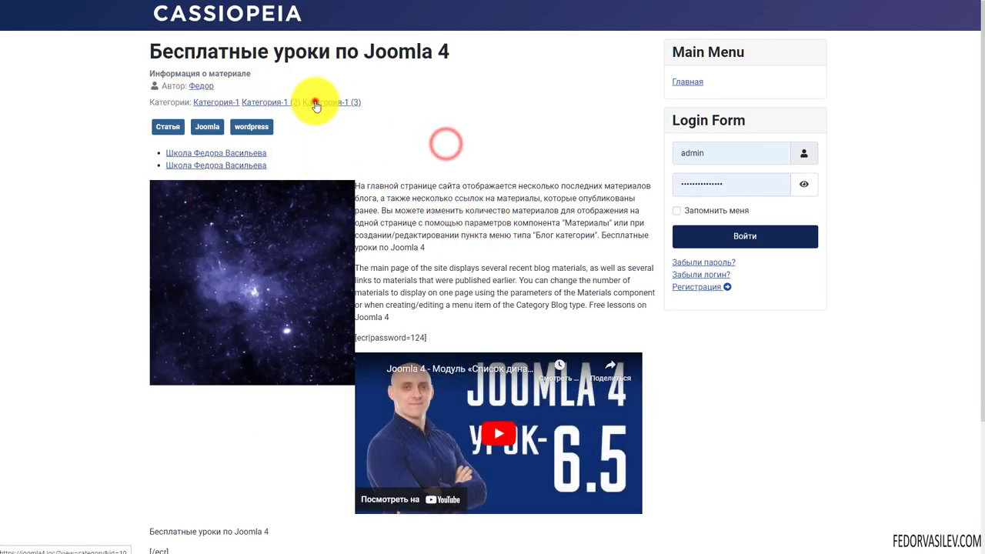
drag(333, 50, 226, 51)
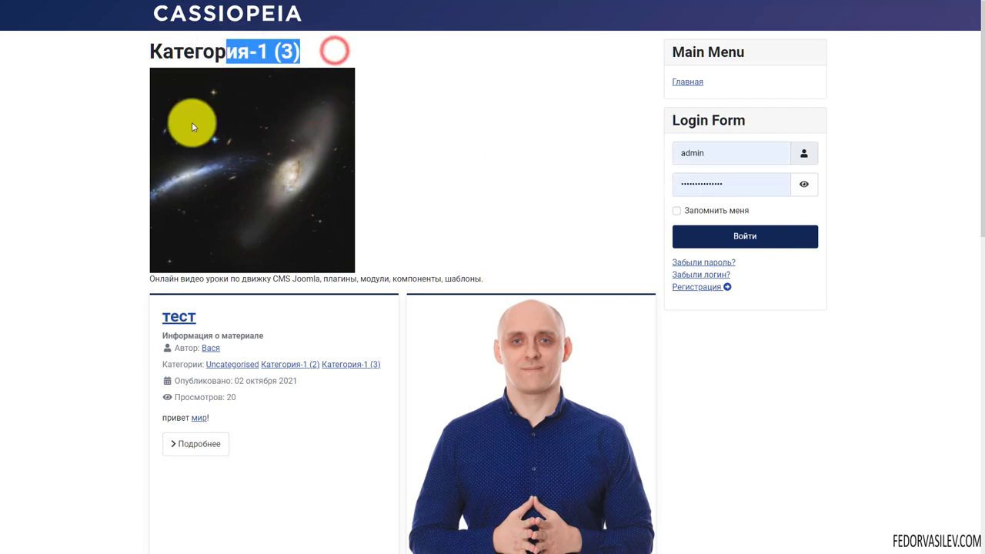
scroll(462, 154, down, 5)
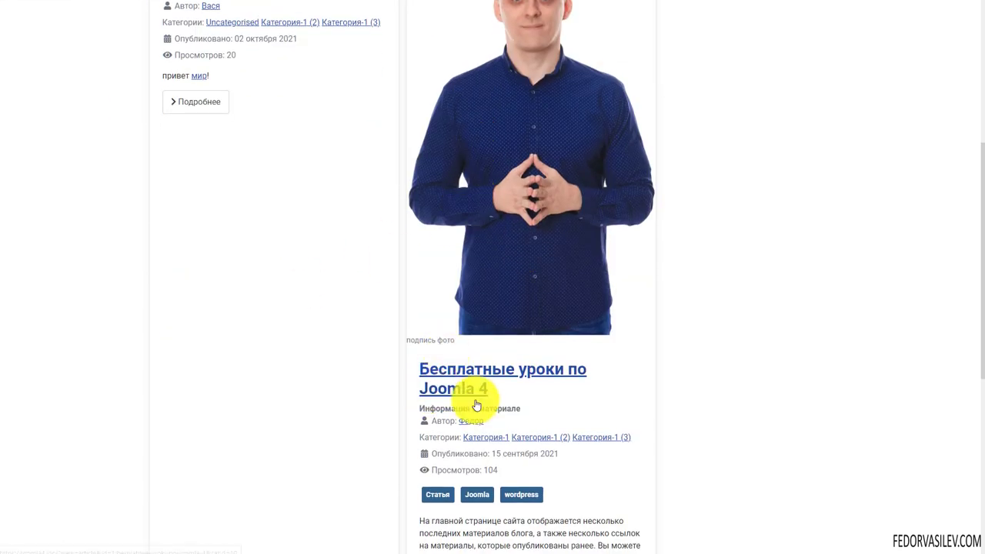
- Visit the Категория-1 (2) and Категория-1 pages on the site and examine the articles listed in each
click(530, 437)
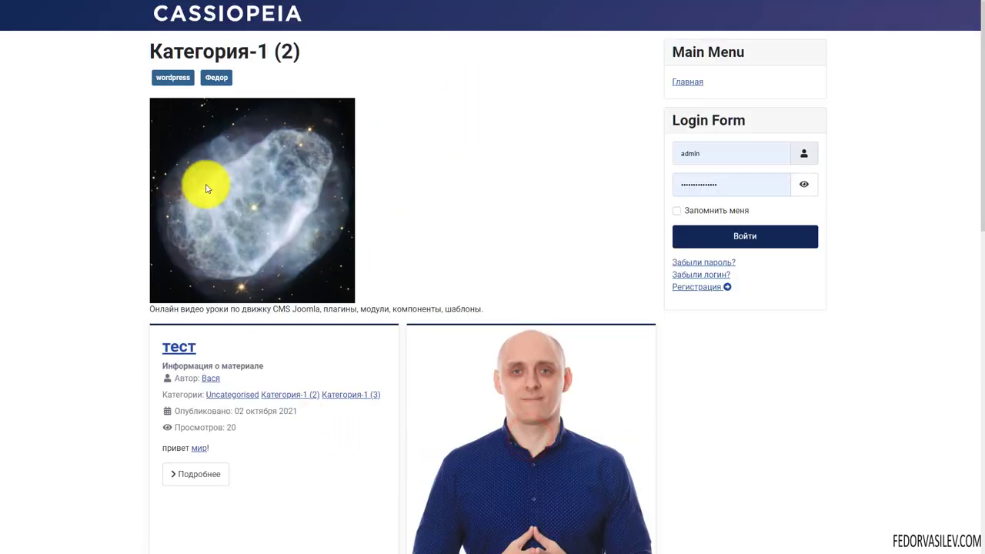
drag(306, 51, 187, 60)
scroll(492, 157, down, 3)
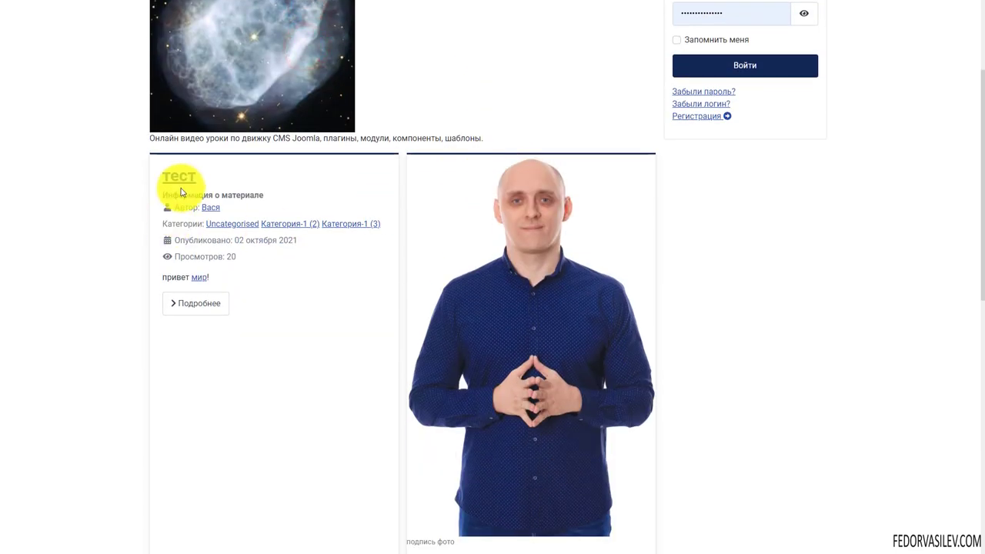
drag(199, 177, 162, 177)
scroll(425, 160, down, 6)
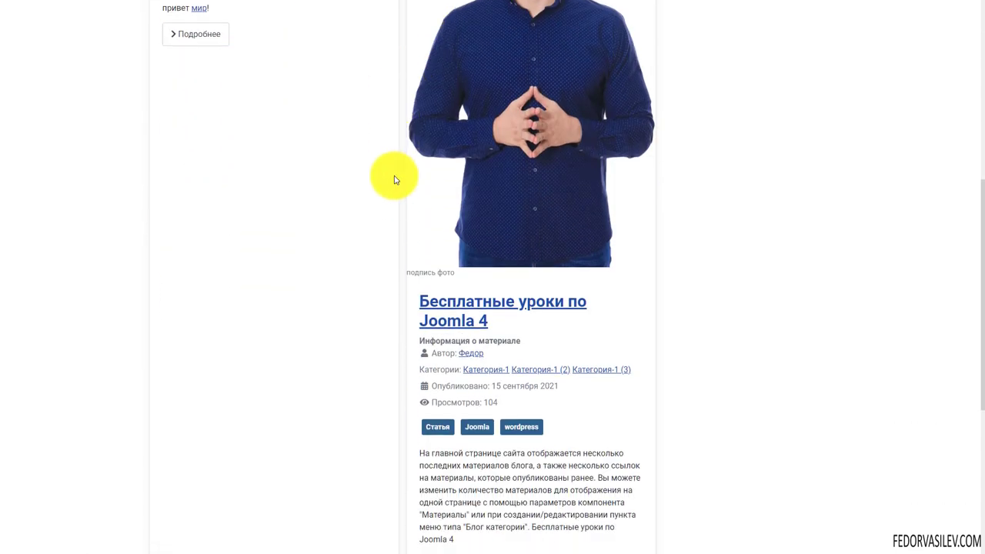
click(478, 296)
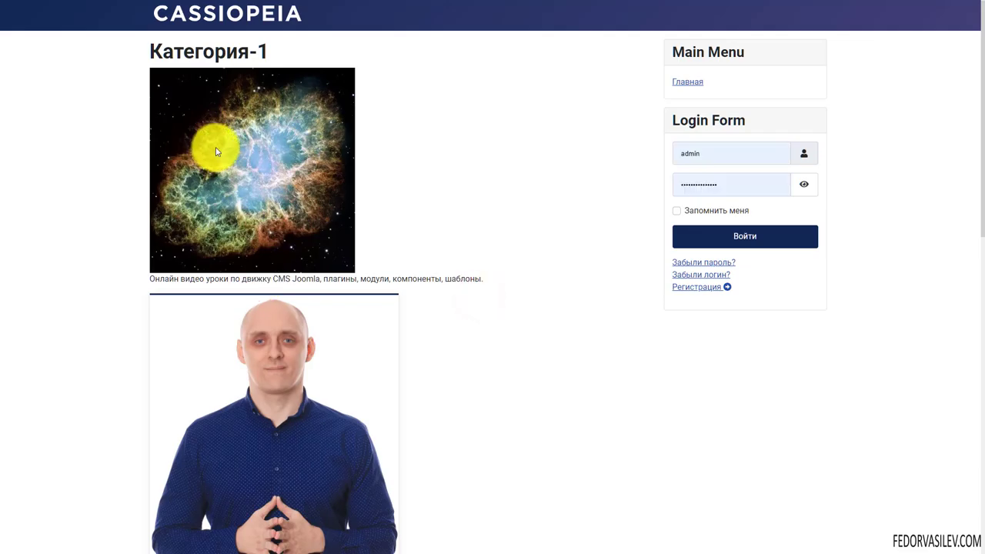
scroll(231, 150, down, 5)
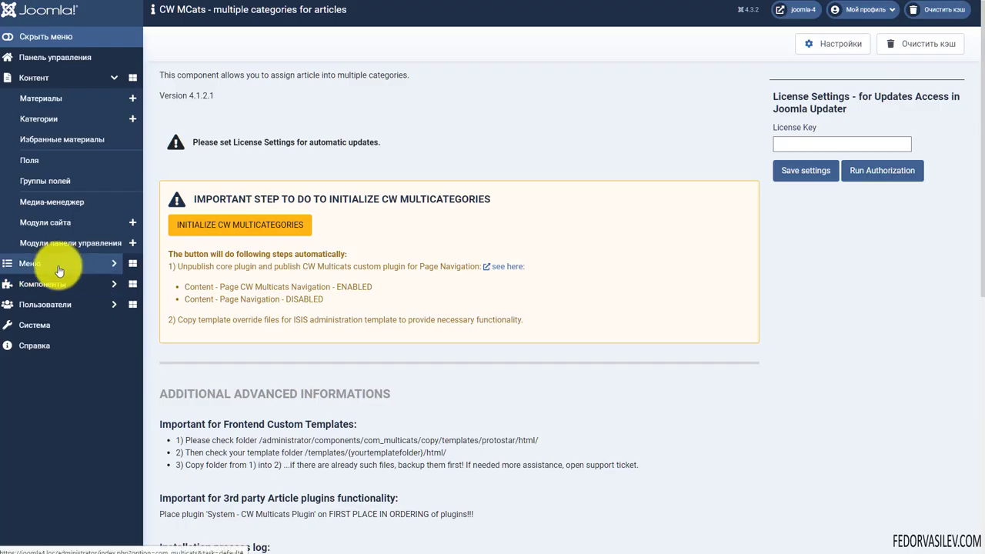
- Open the list of plugins in the Joomla admin and sort it by ID in descending order
click(35, 331)
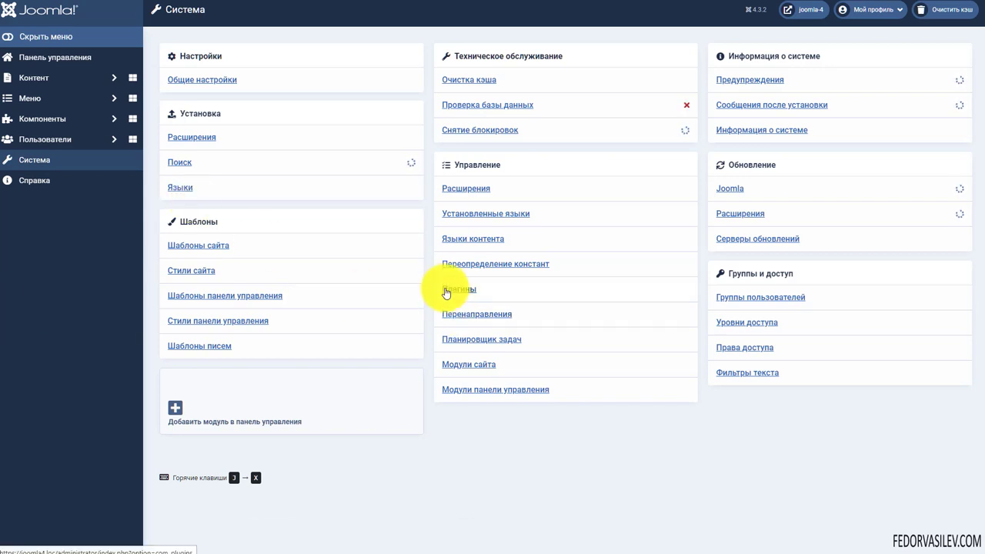
click(445, 288)
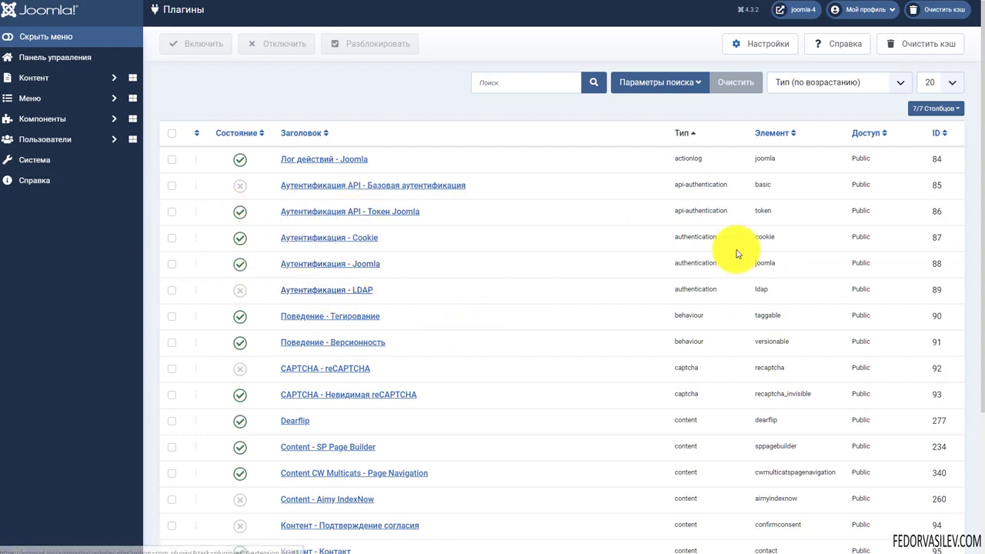
click(934, 134)
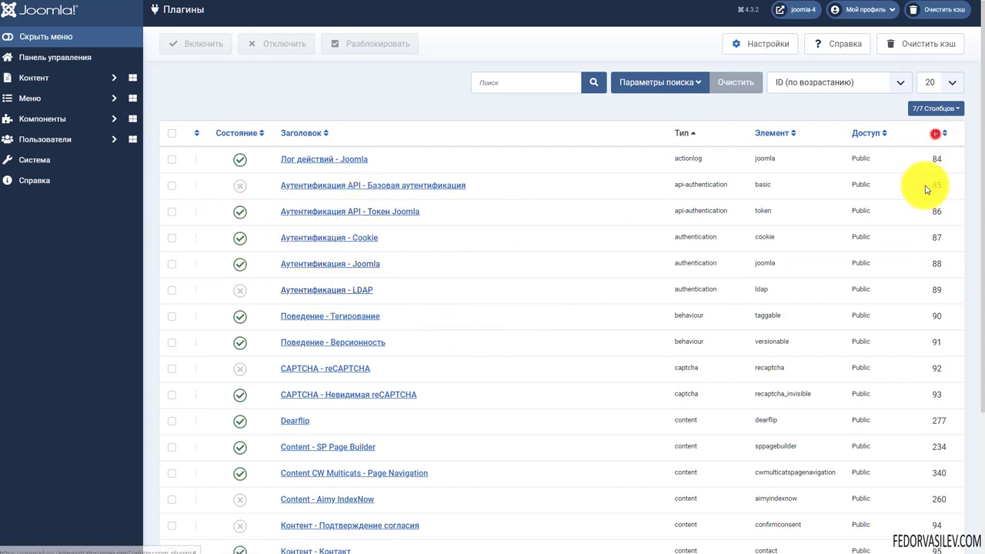
click(934, 133)
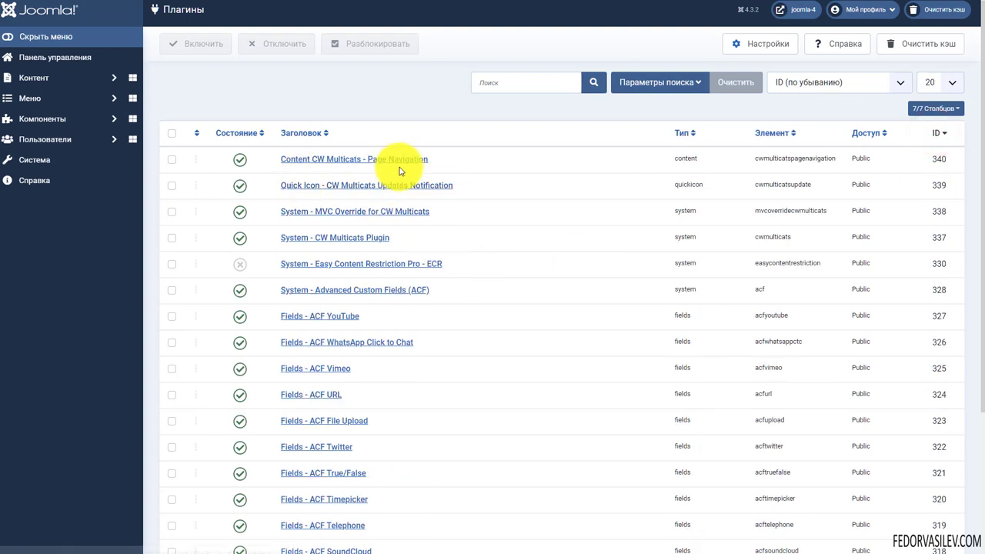
- Look over the four CW Multicats plugins, and view the Quick Icon - CW Multicats Updates Notification settings before closing them
drag(448, 158, 327, 159)
drag(458, 189, 369, 221)
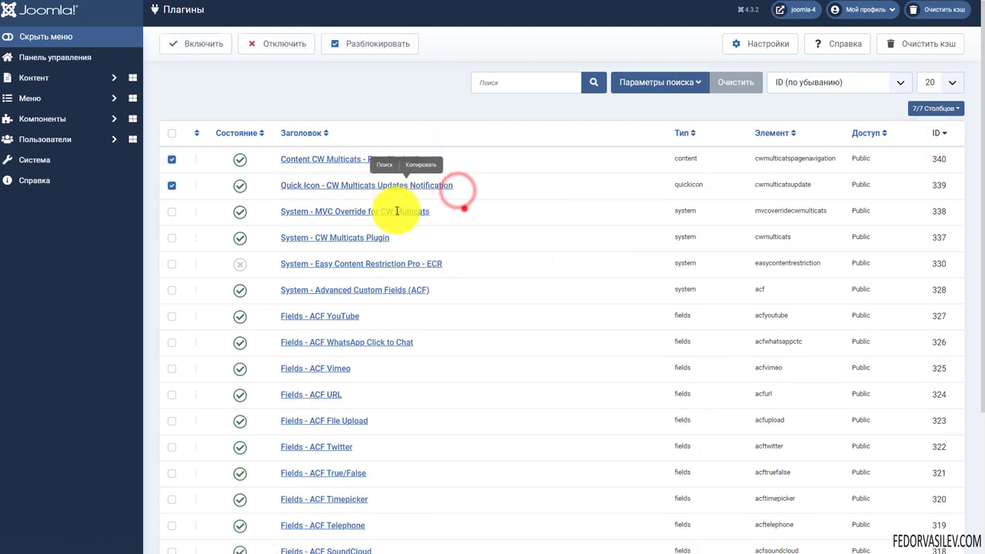
drag(466, 208, 314, 238)
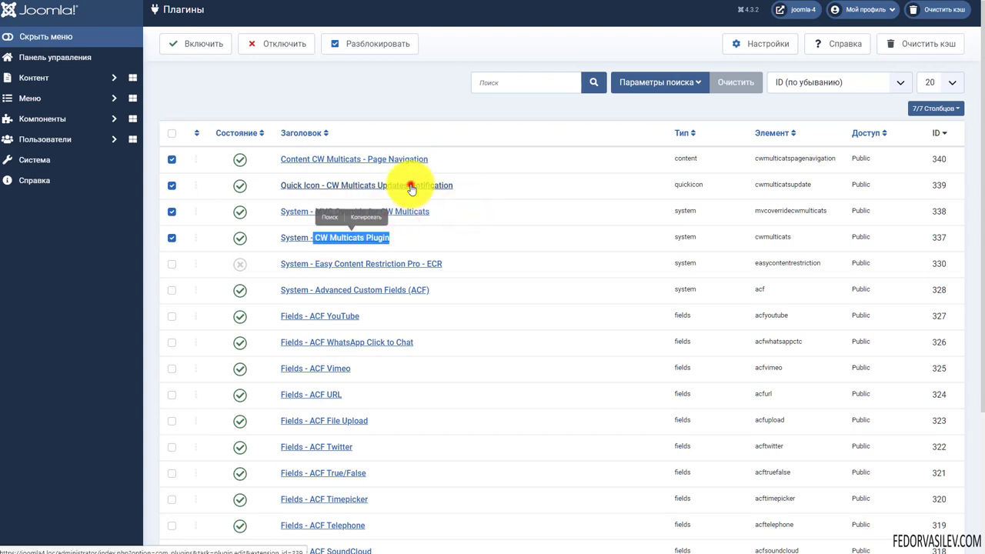
click(410, 186)
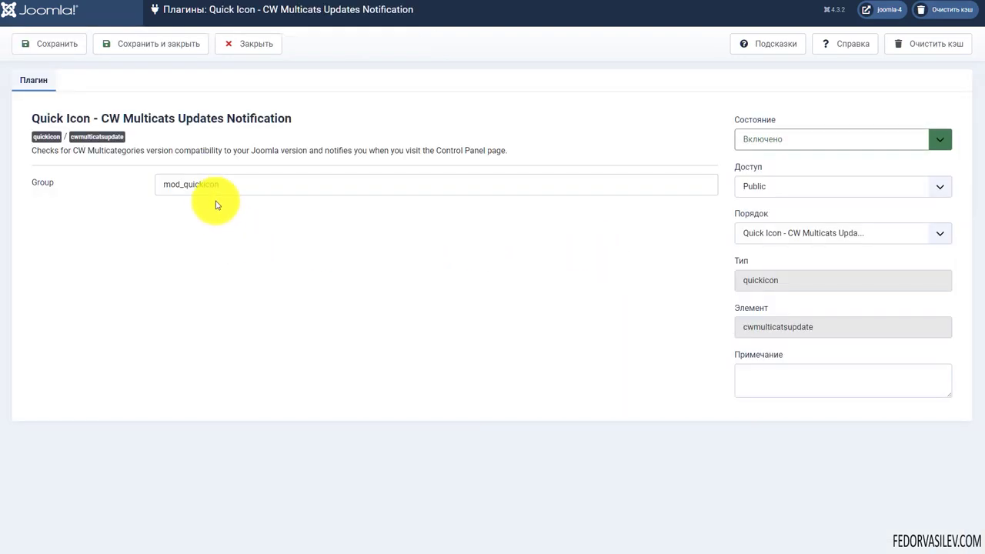
click(249, 45)
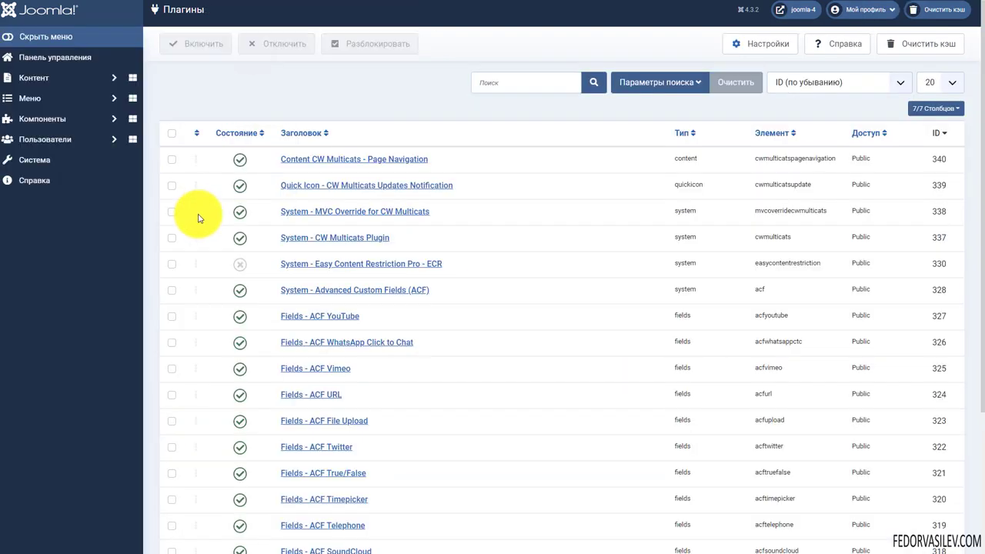
- Open the System - MVC Override for CW Multicats plugin, examine its J2Store override option, and close it without changes
click(326, 210)
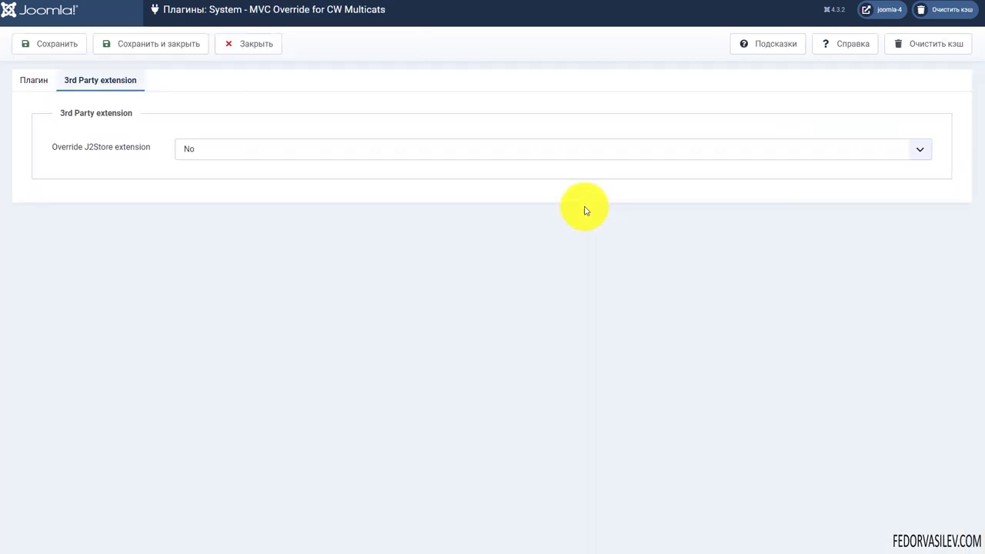
click(188, 148)
click(165, 214)
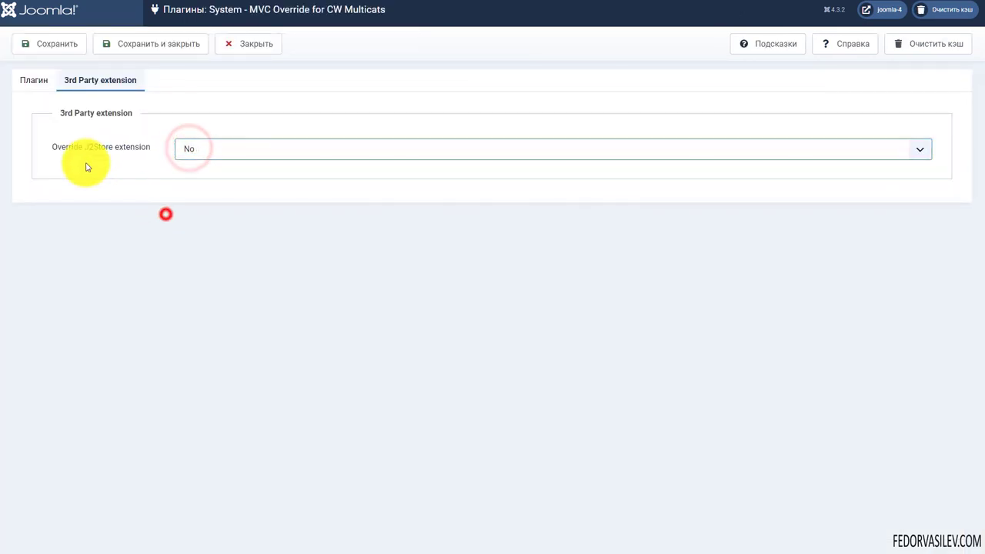
drag(111, 151, 114, 152)
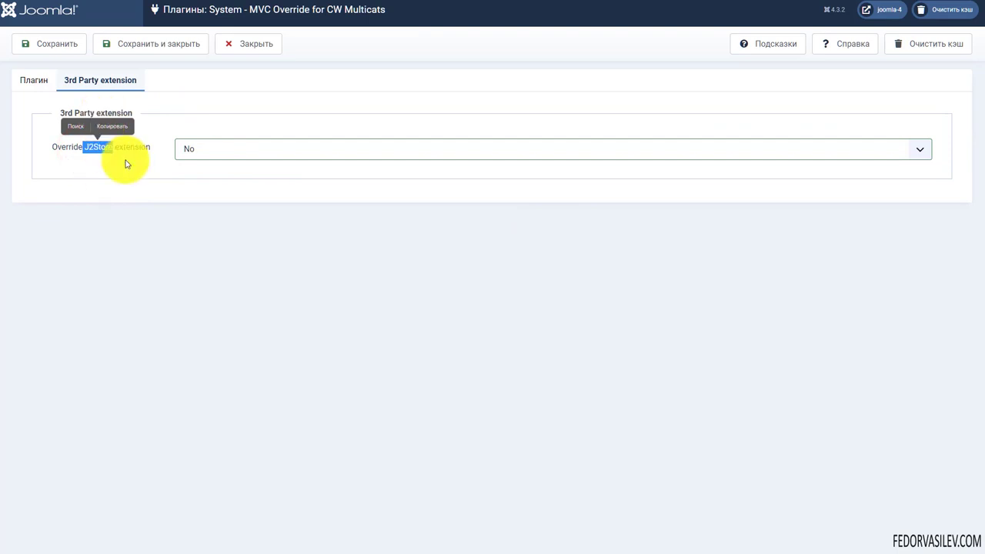
click(159, 223)
click(247, 44)
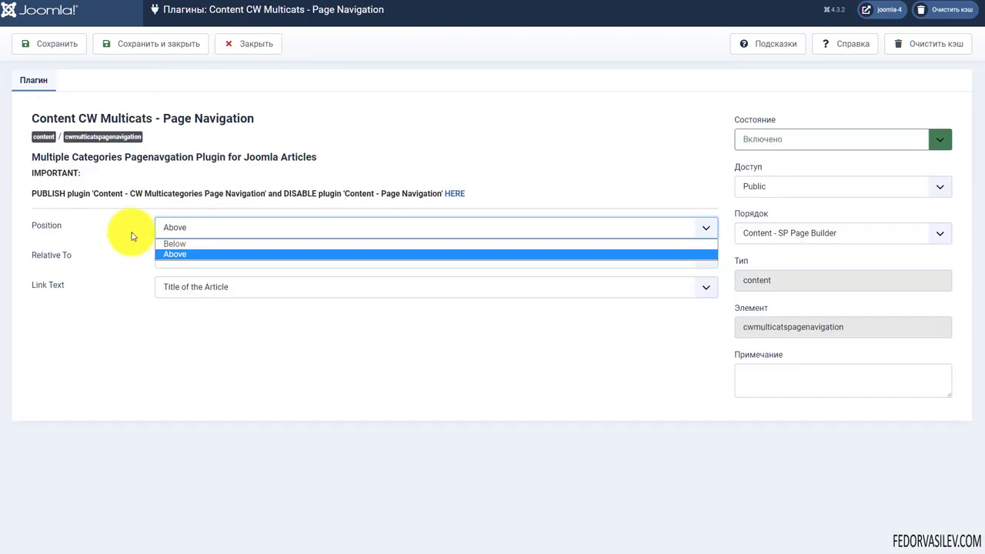
- Examine the Position and Relative To options of the Content CW Multicats - Page Navigation plugin, and close it without changes
click(129, 233)
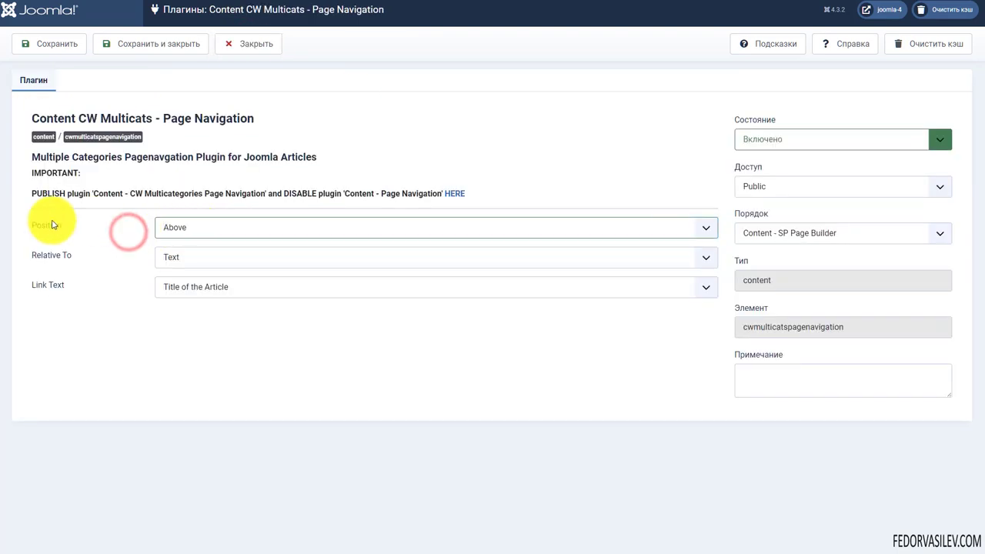
click(208, 225)
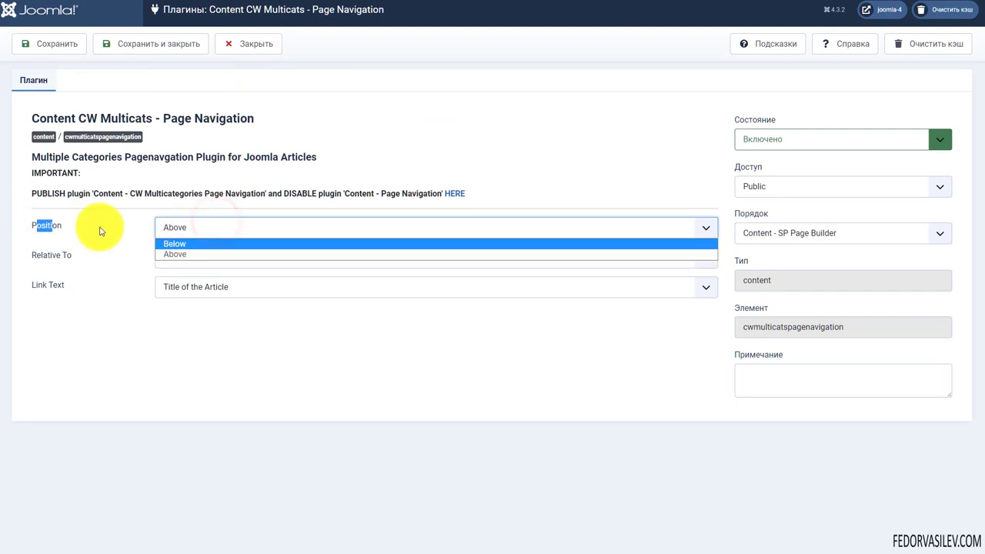
click(98, 227)
click(183, 262)
click(180, 282)
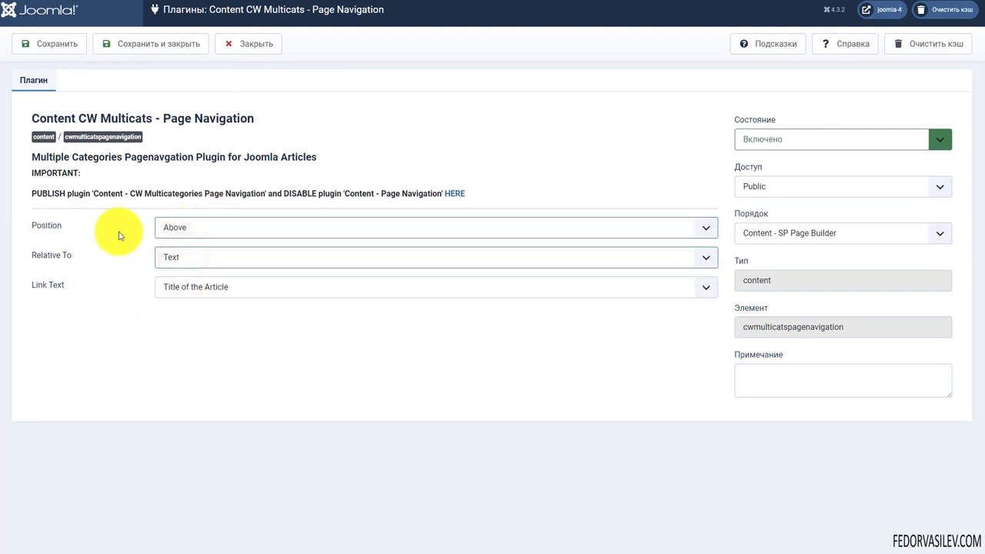
click(261, 44)
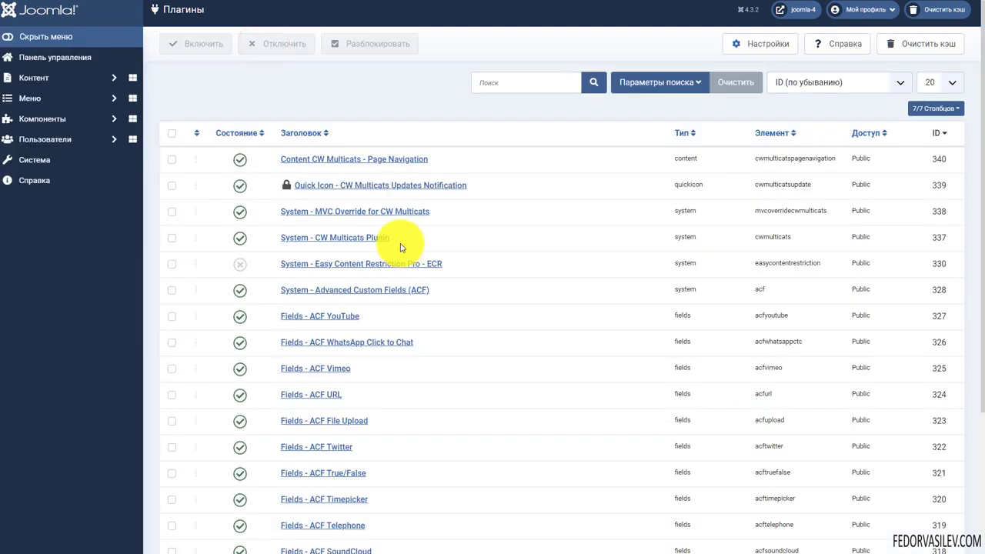
- Open the CW MCats component page and review its installation log, documentation and troubleshooting sections
click(36, 121)
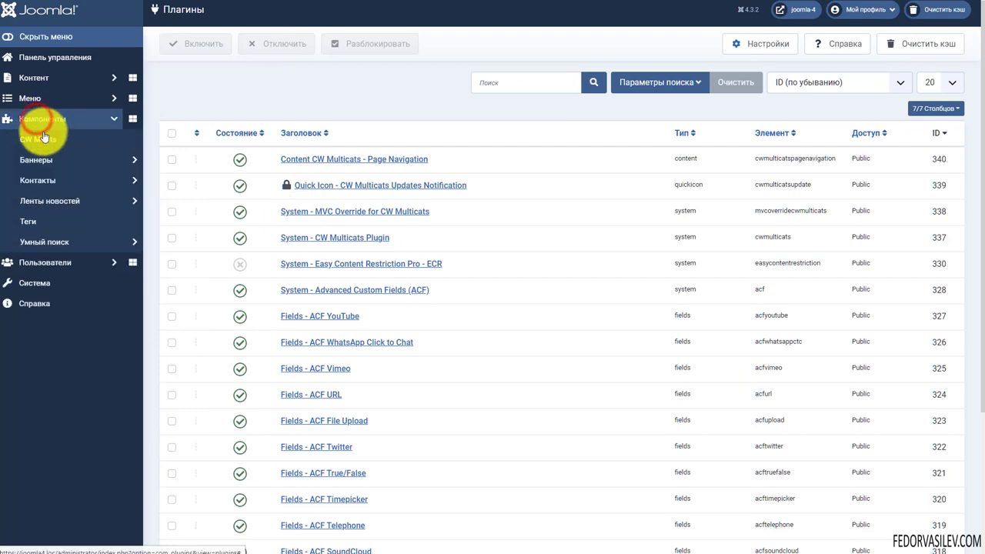
click(39, 135)
scroll(259, 231, down, 6)
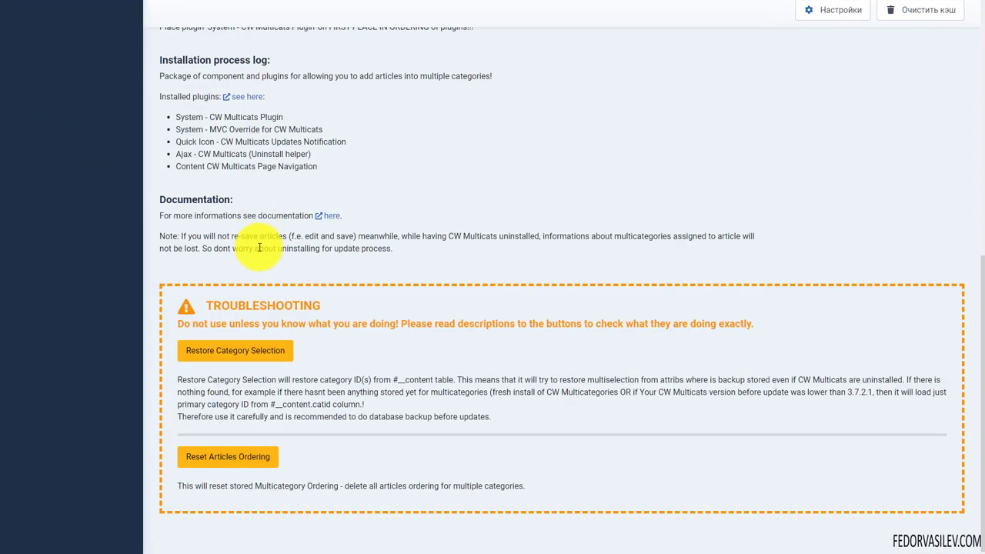
scroll(275, 283, up, 10)
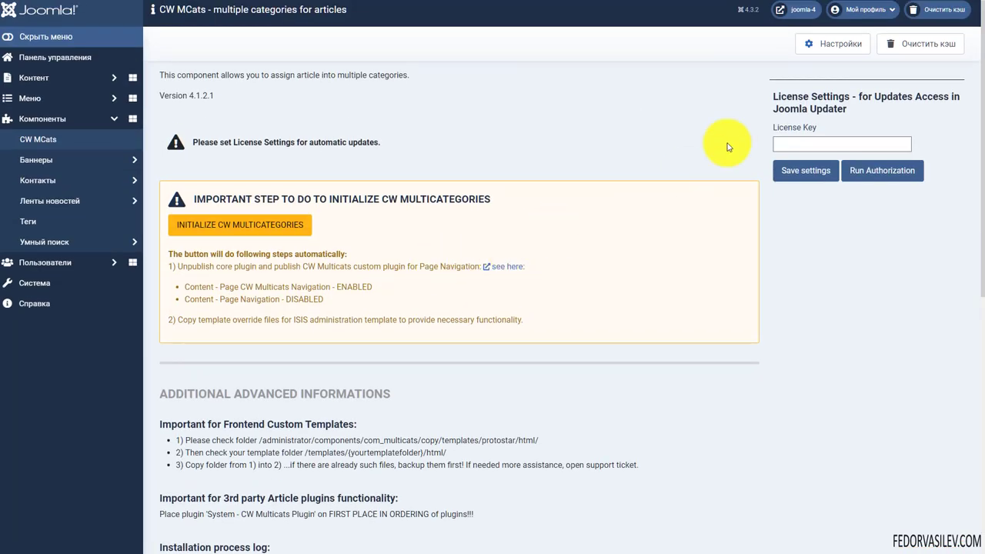
- Open the CW Multicategories component settings and look over the Config options and the access permissions
click(839, 44)
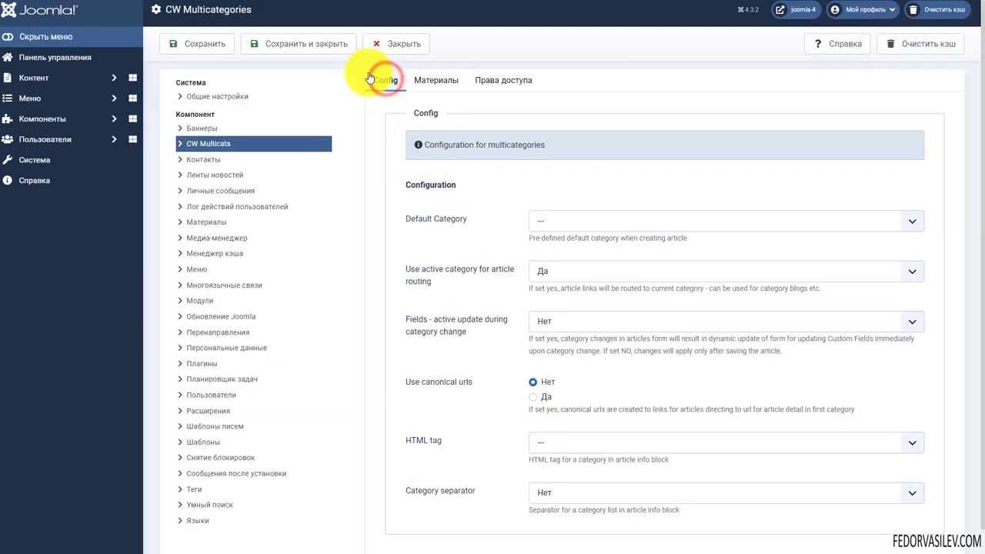
scroll(492, 138, down, 1)
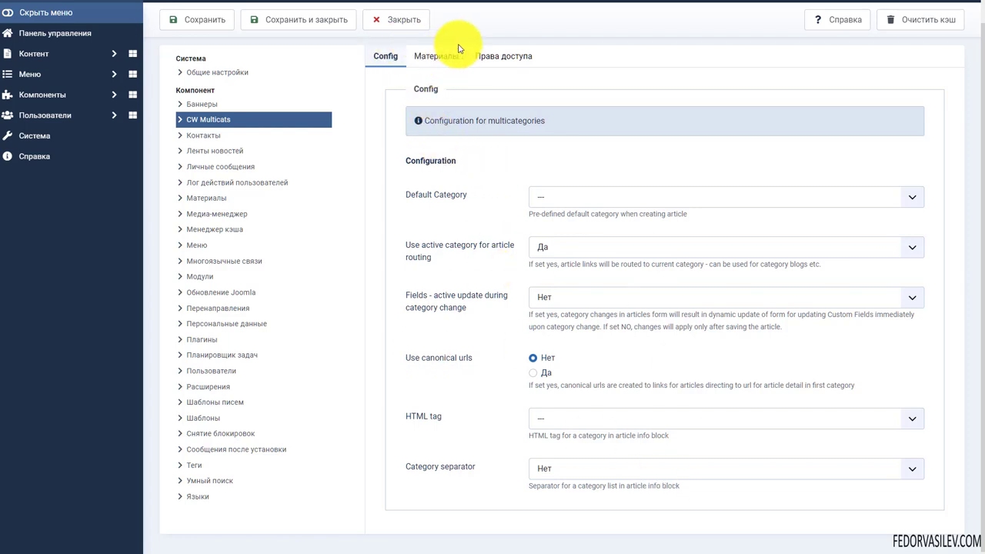
click(498, 57)
click(385, 77)
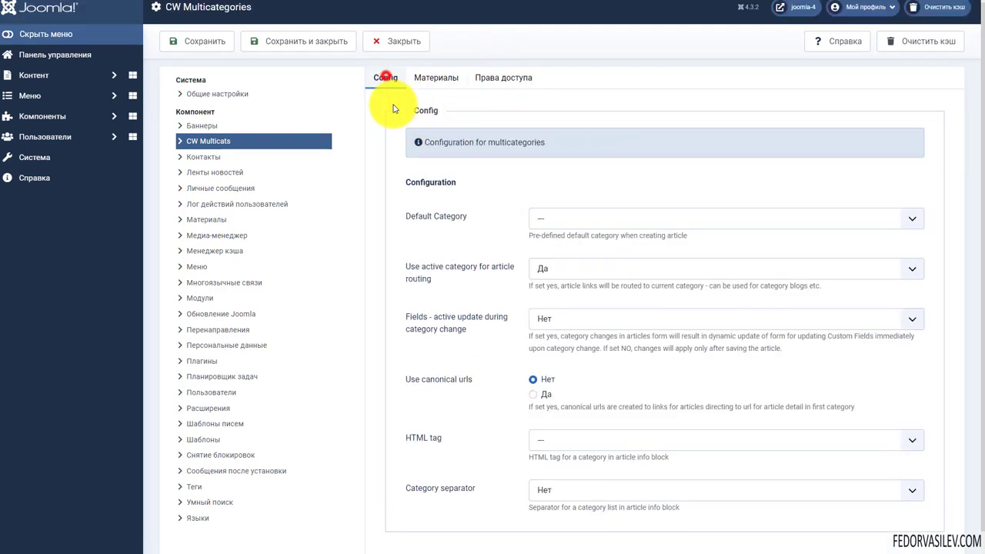
- Try Uncategorised and Категория-1 (2) as the Default Category, and reset the setting to the empty choice
click(570, 222)
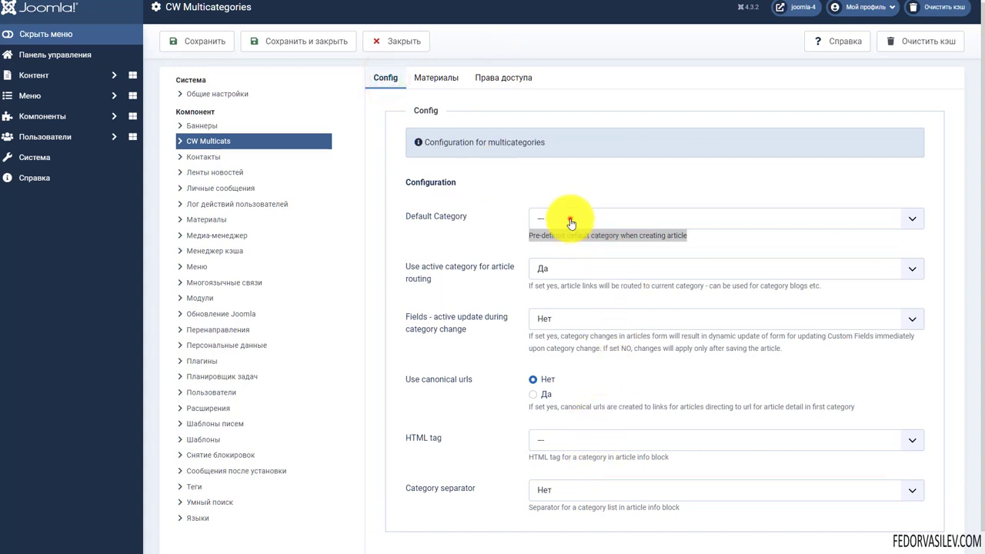
click(568, 245)
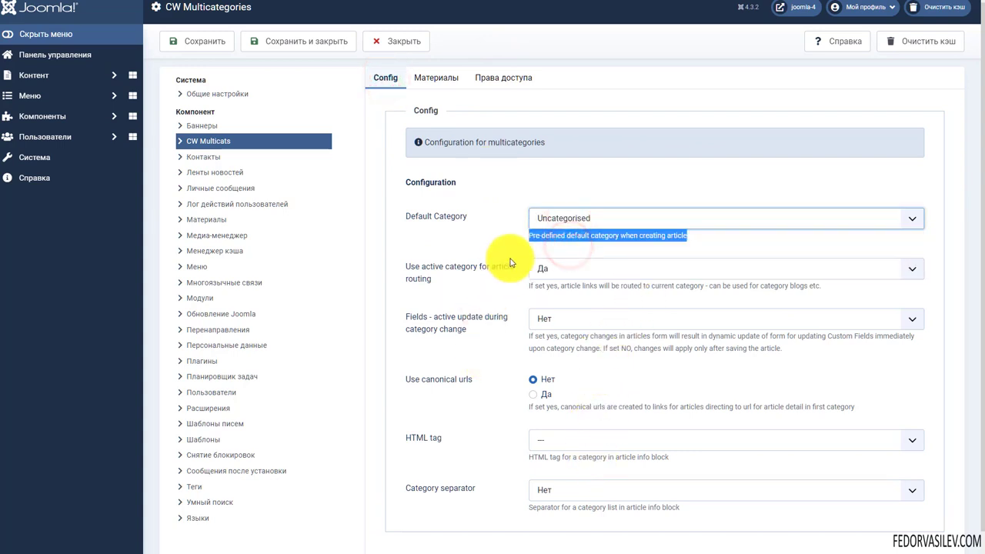
click(567, 220)
click(561, 254)
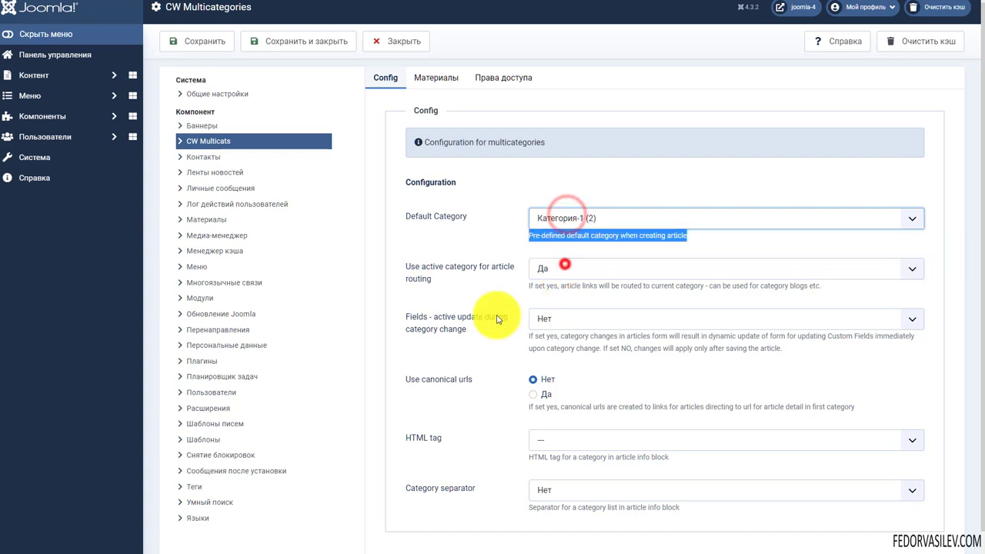
- Read the description of Use active category for article routing and view its choices, keeping Да
drag(607, 282, 638, 287)
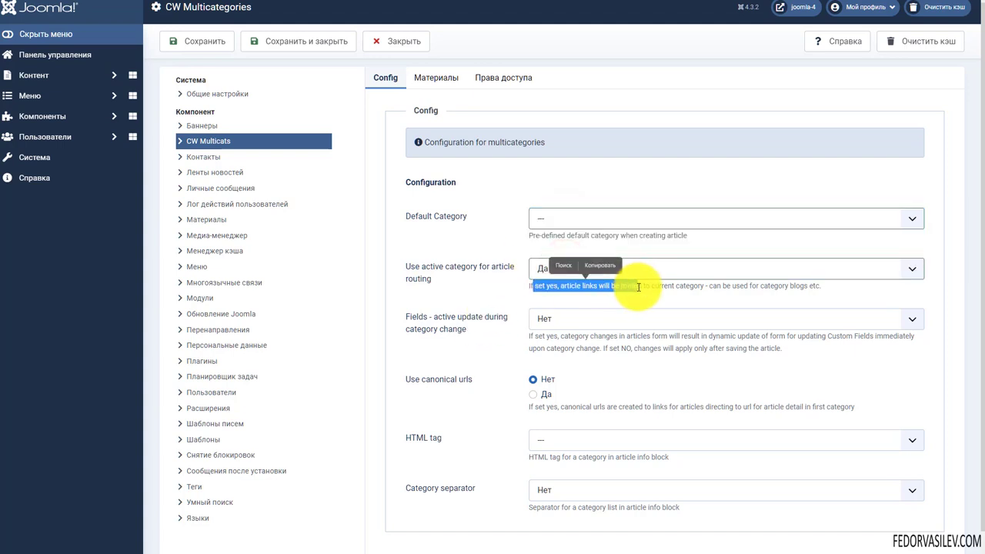
click(608, 268)
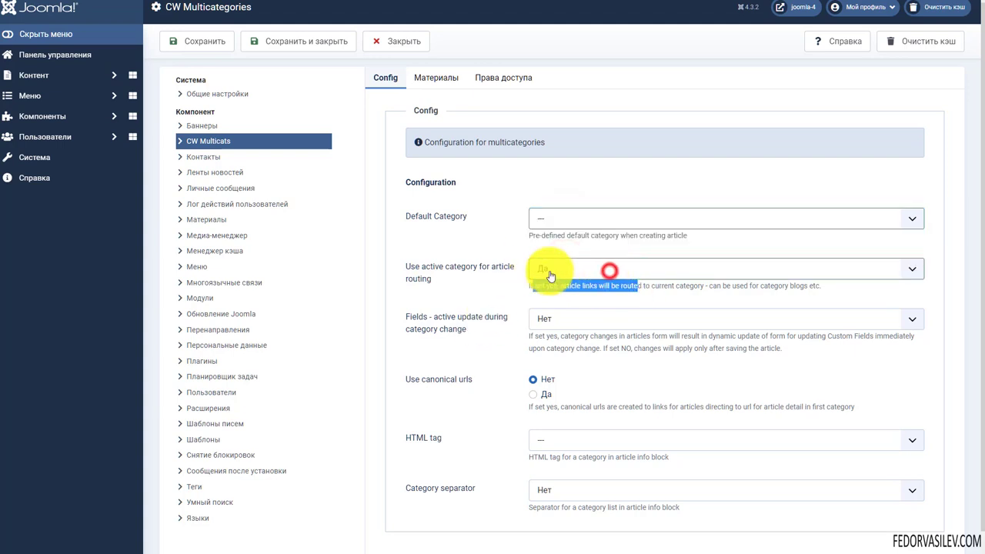
click(550, 265)
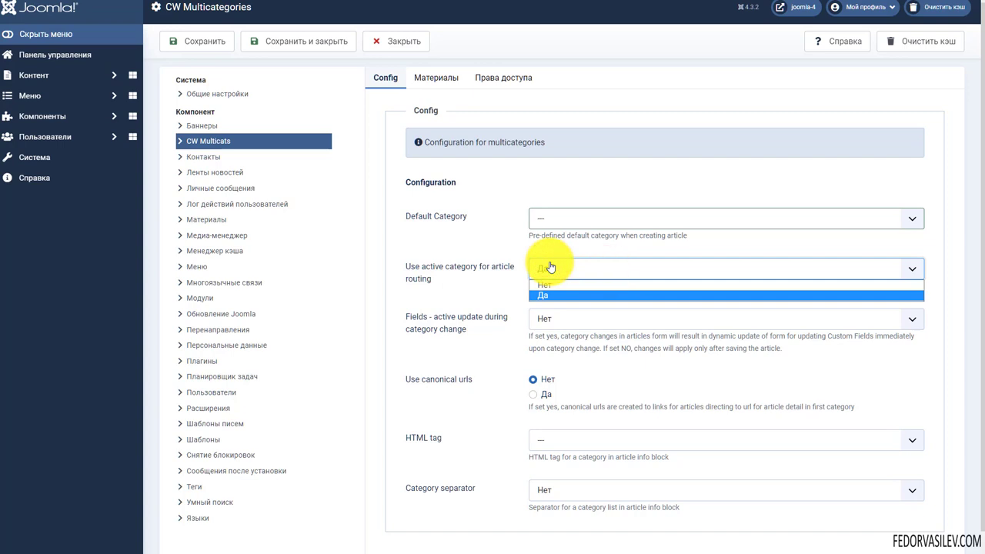
click(488, 268)
- Read the description of Fields - active update during category change and view its choices, keeping Нет
triple_click(687, 339)
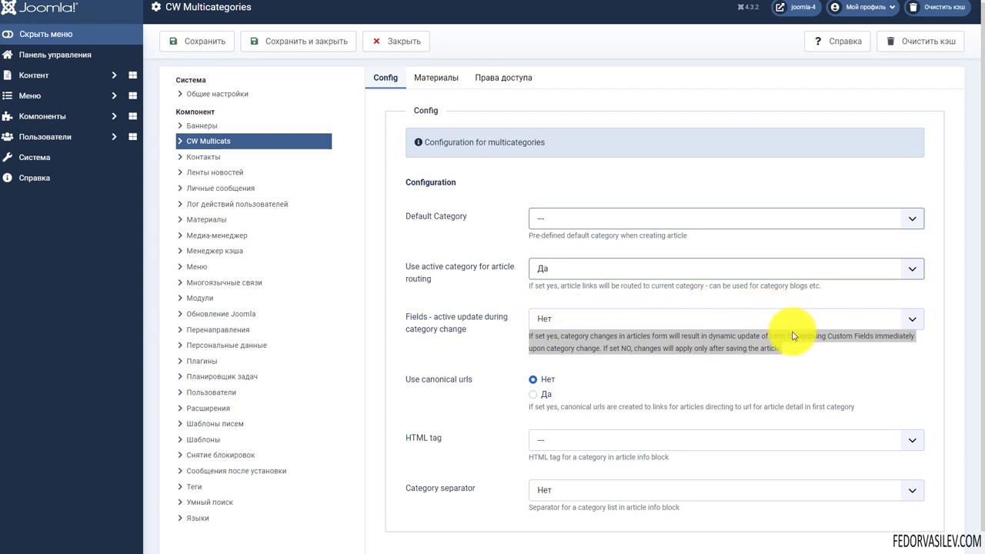
click(597, 320)
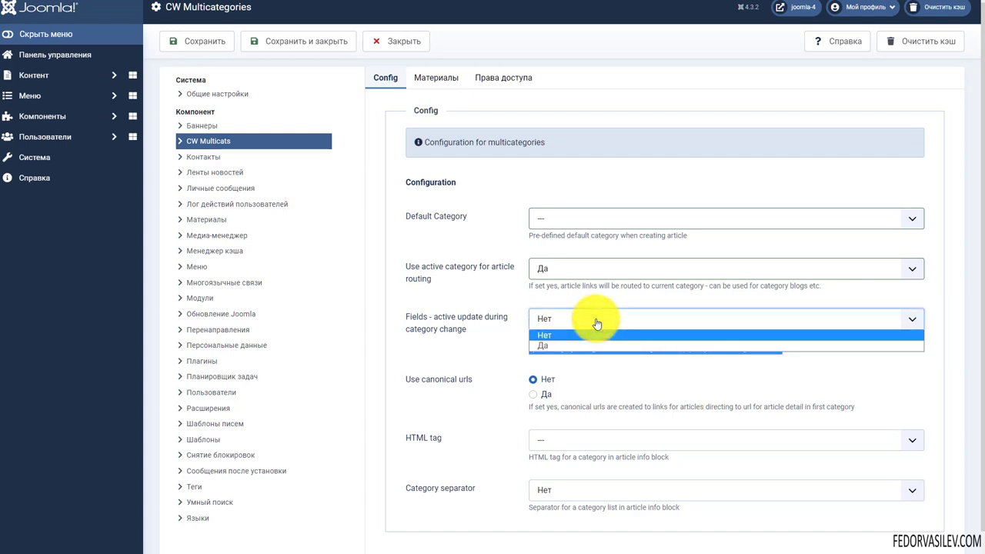
click(520, 398)
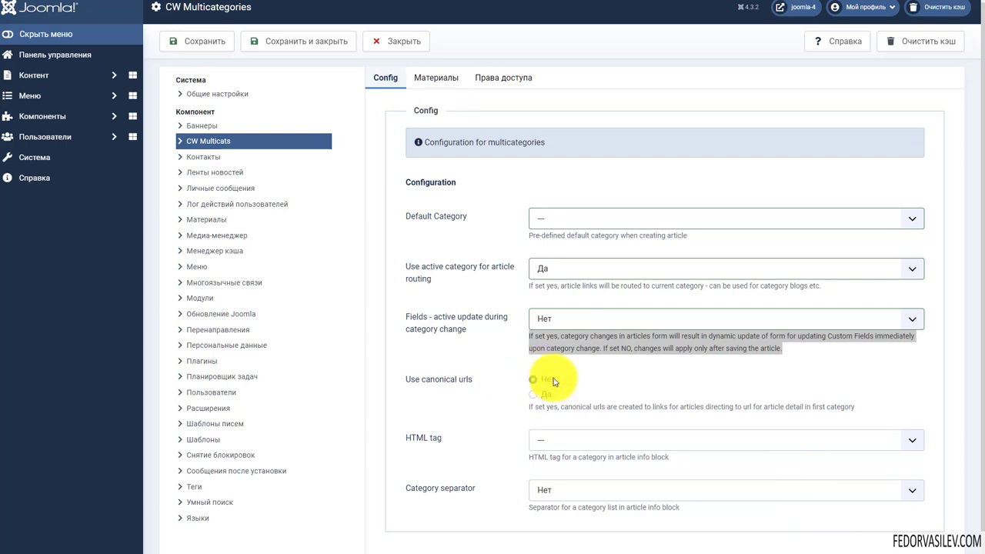
click(577, 380)
- Try Use canonical urls with Да, read the option's description, and return it to Нет
drag(421, 381, 467, 382)
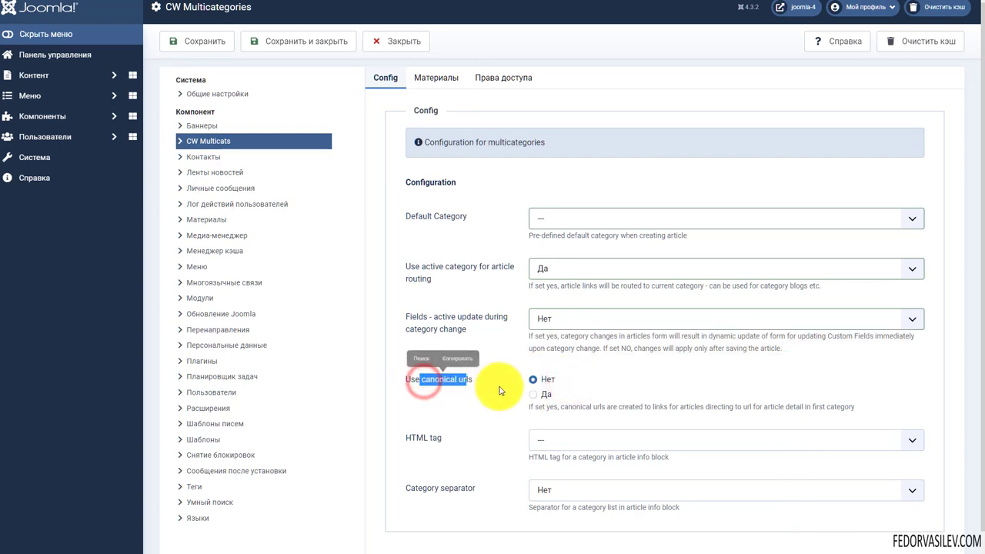
click(499, 387)
click(532, 393)
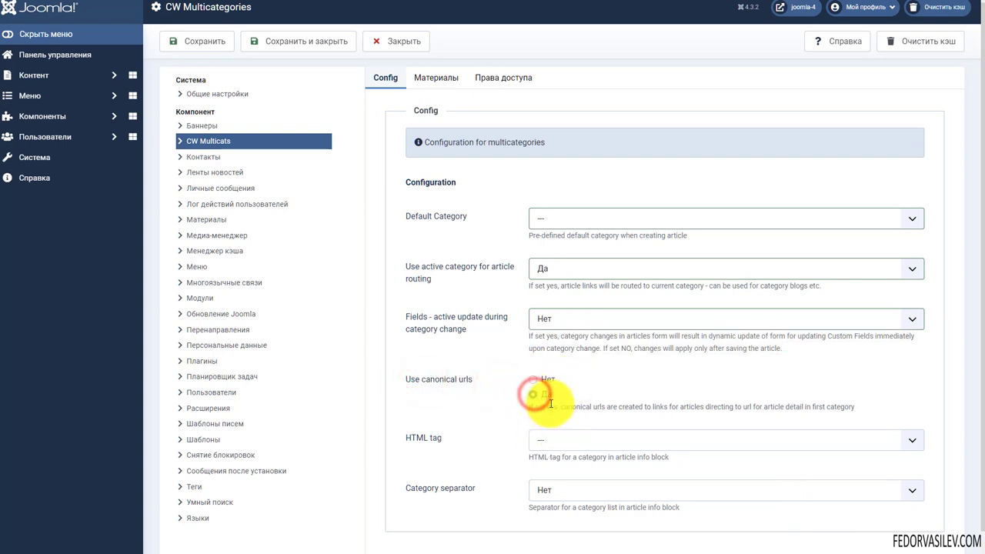
drag(550, 405, 853, 406)
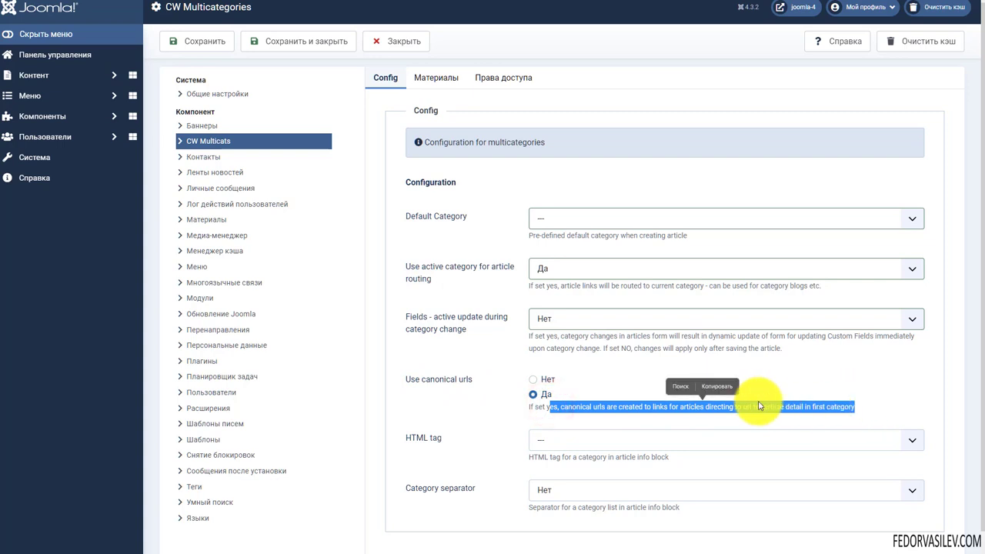
click(717, 407)
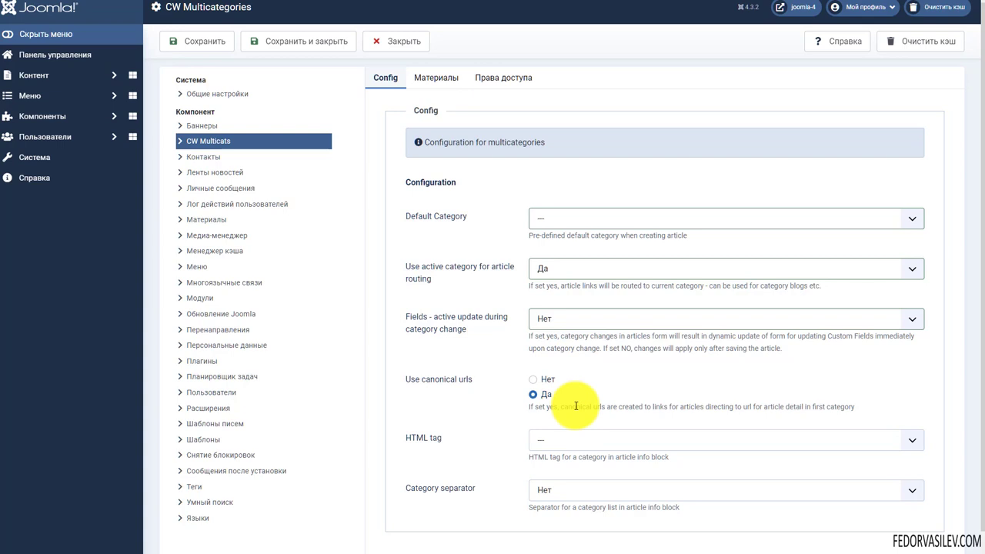
scroll(575, 405, down, 1)
drag(547, 387, 683, 378)
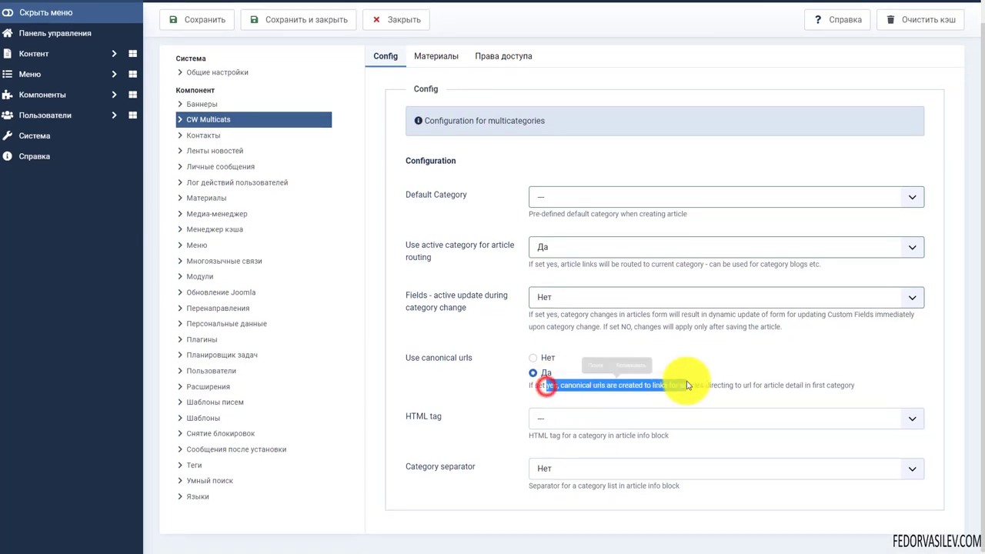
click(740, 357)
- Examine the choices of the HTML tag and Category separator options without changing them
click(549, 422)
click(549, 421)
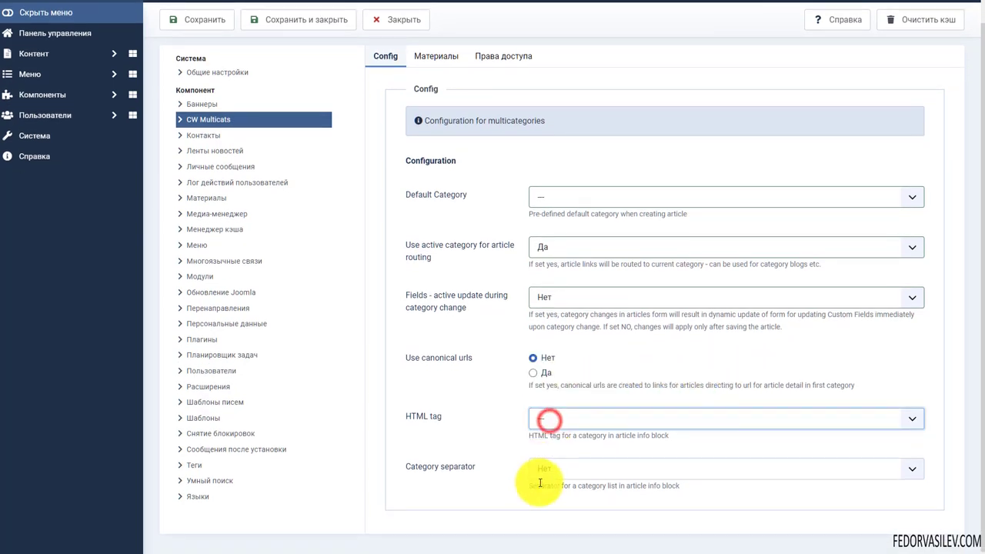
click(542, 477)
click(546, 481)
scroll(446, 211, up, 1)
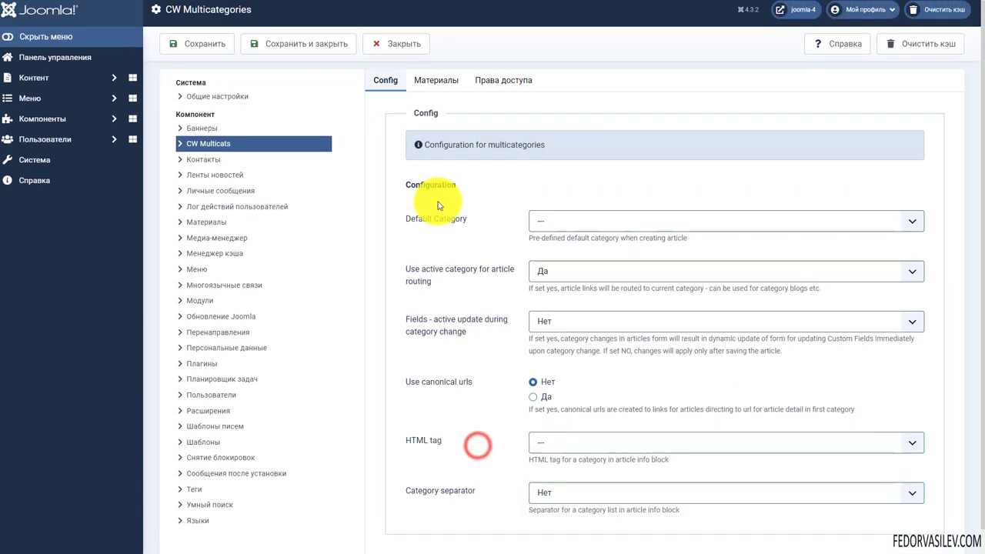
- Look through the article display options in the Материалы settings, from Fit categories to Positioning of the Links
click(434, 81)
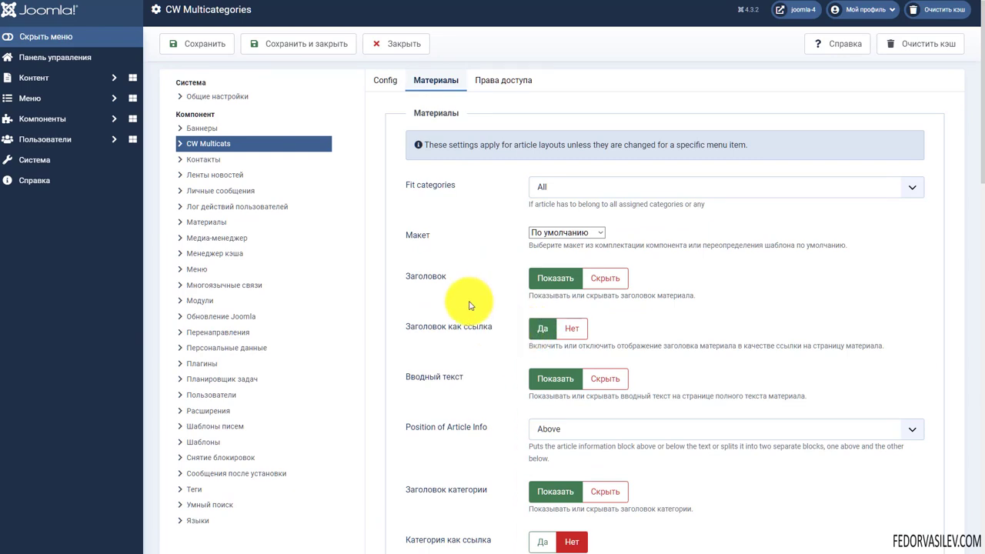
scroll(469, 306, down, 5)
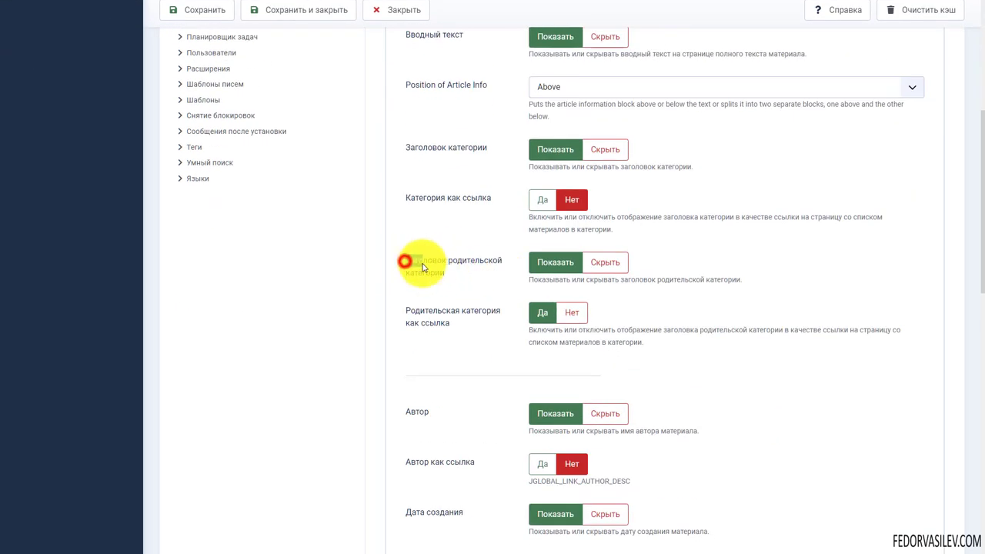
scroll(419, 300, down, 5)
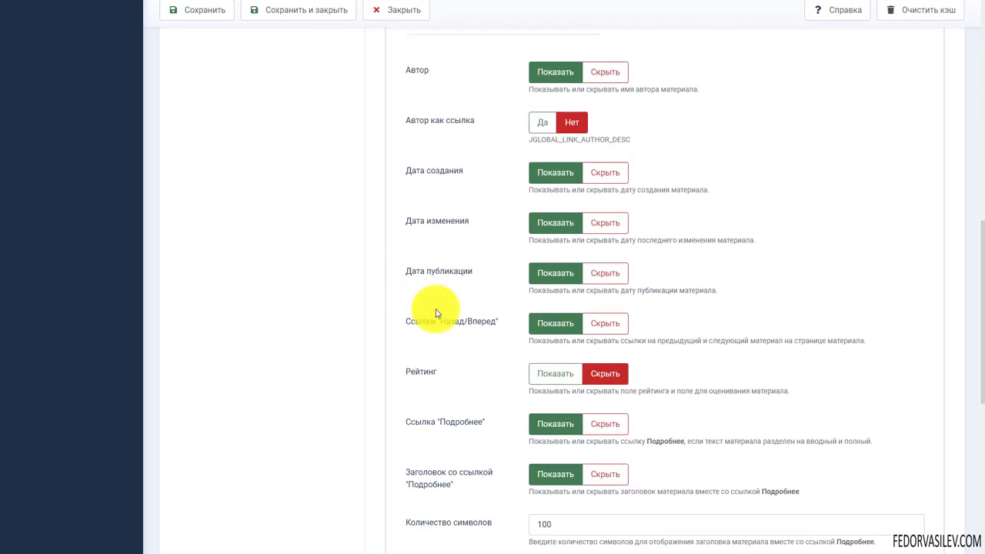
scroll(457, 268, down, 7)
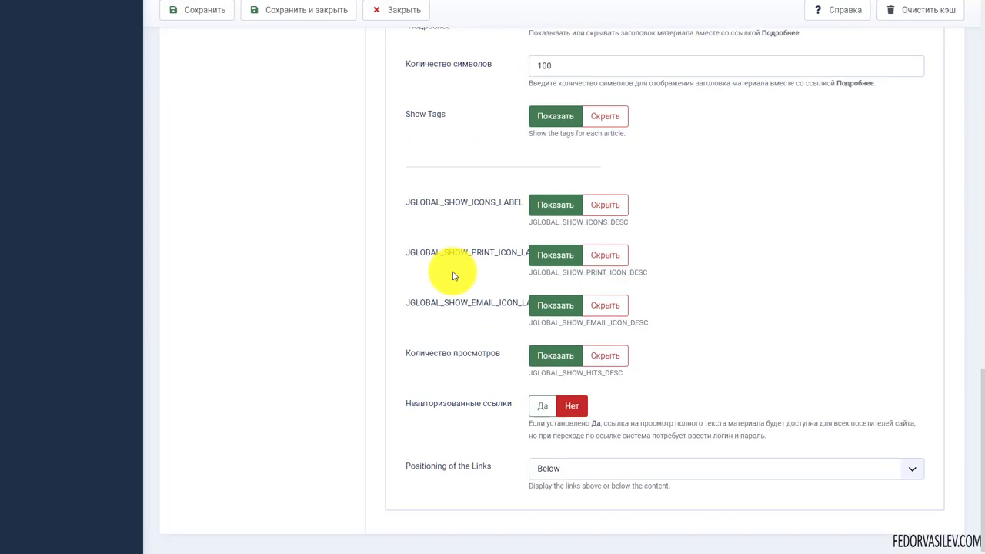
scroll(462, 307, up, 10)
scroll(469, 339, up, 10)
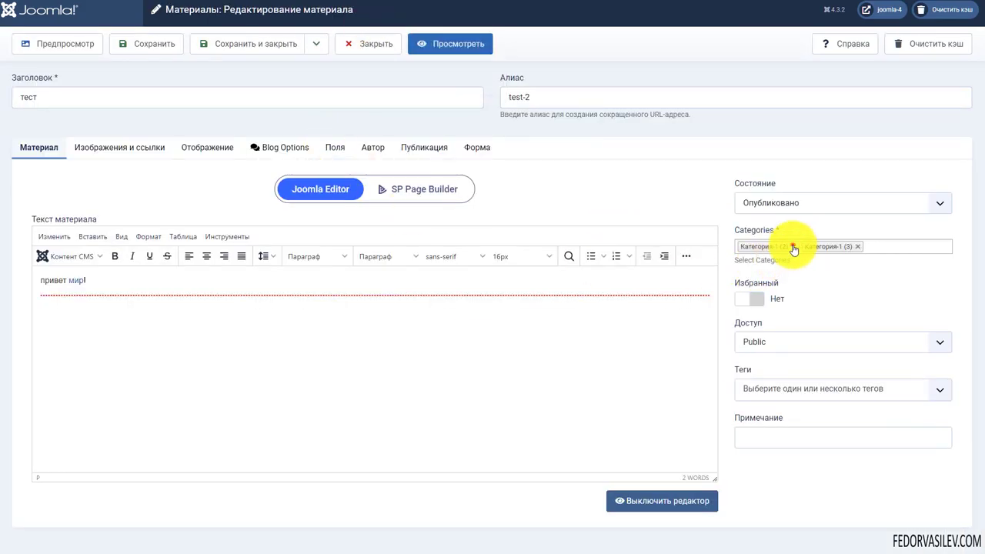
- In the тест article's categories, remove Категория-1 (2) and add Uncategorised alongside Категория-1 (3)
click(800, 246)
click(817, 257)
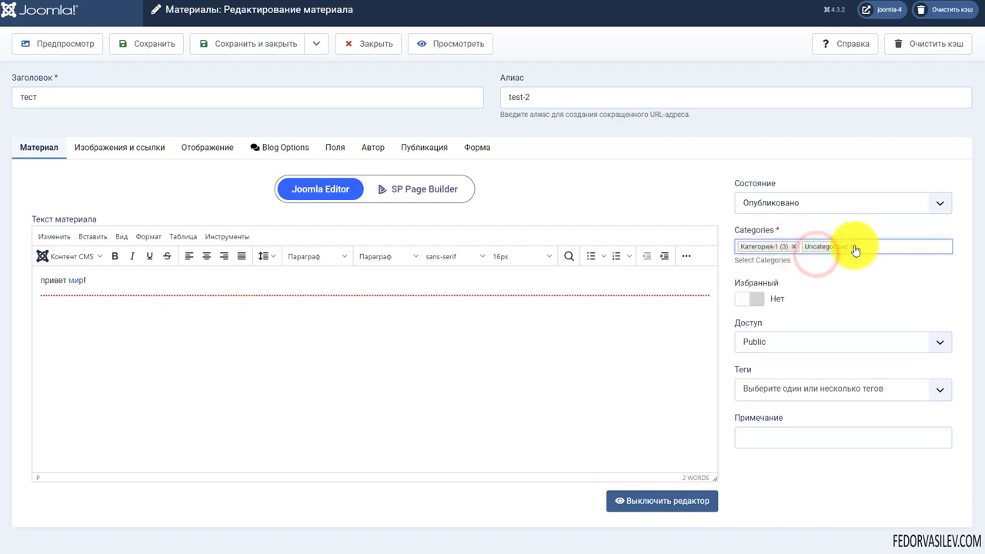
click(821, 247)
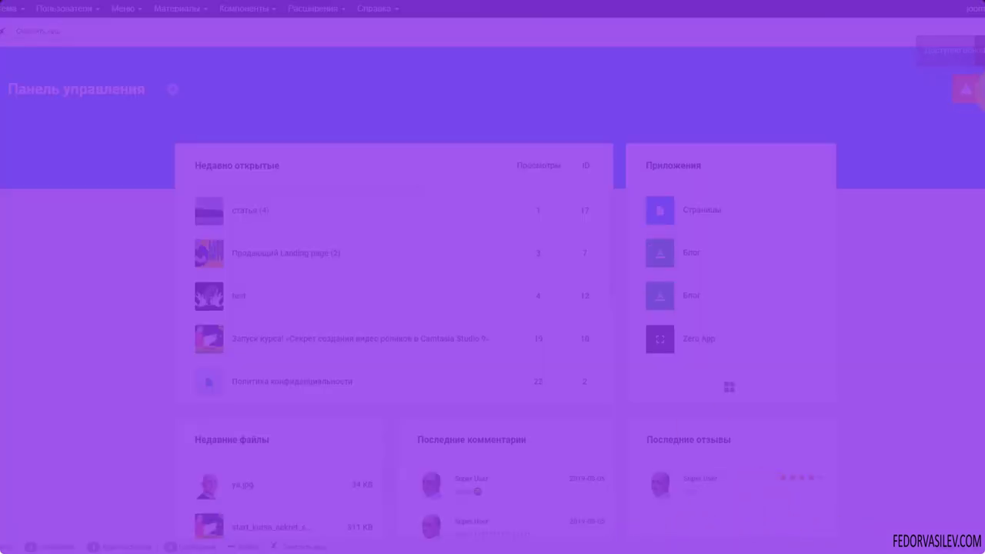
click(974, 92)
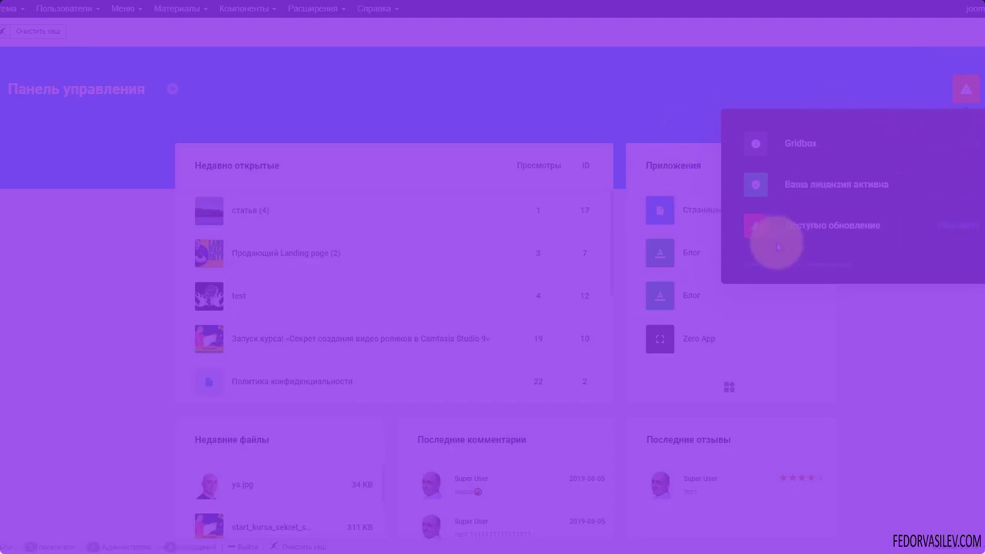
click(789, 152)
click(18, 185)
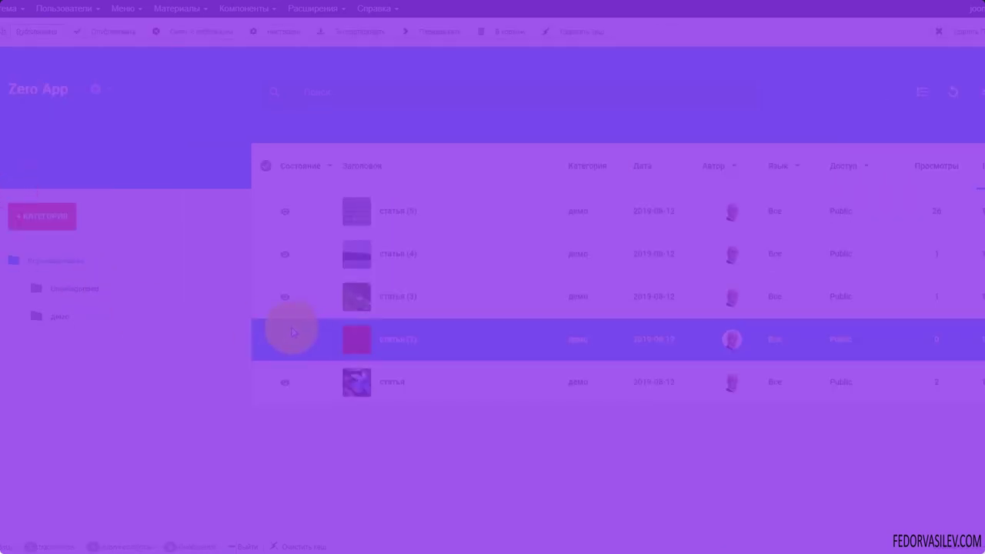
click(96, 89)
click(102, 227)
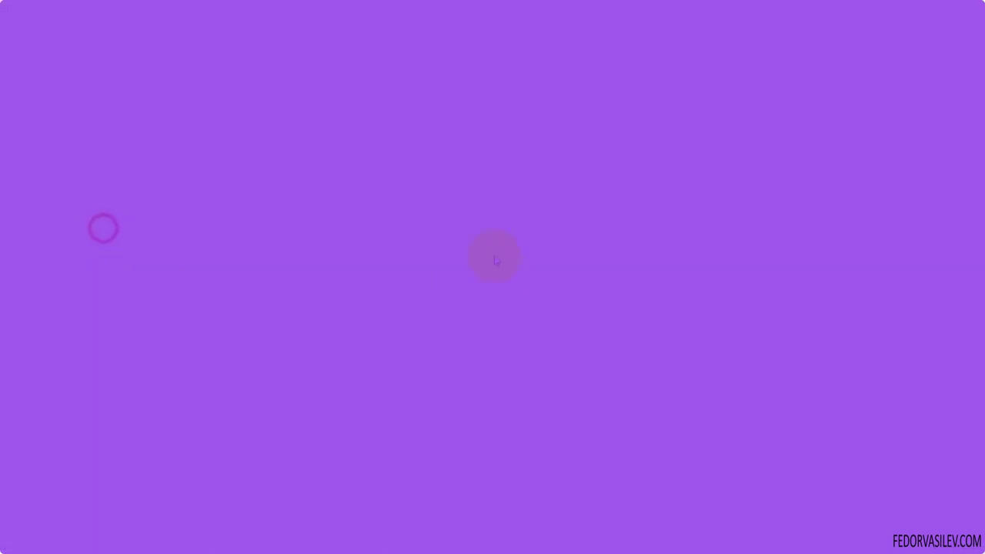